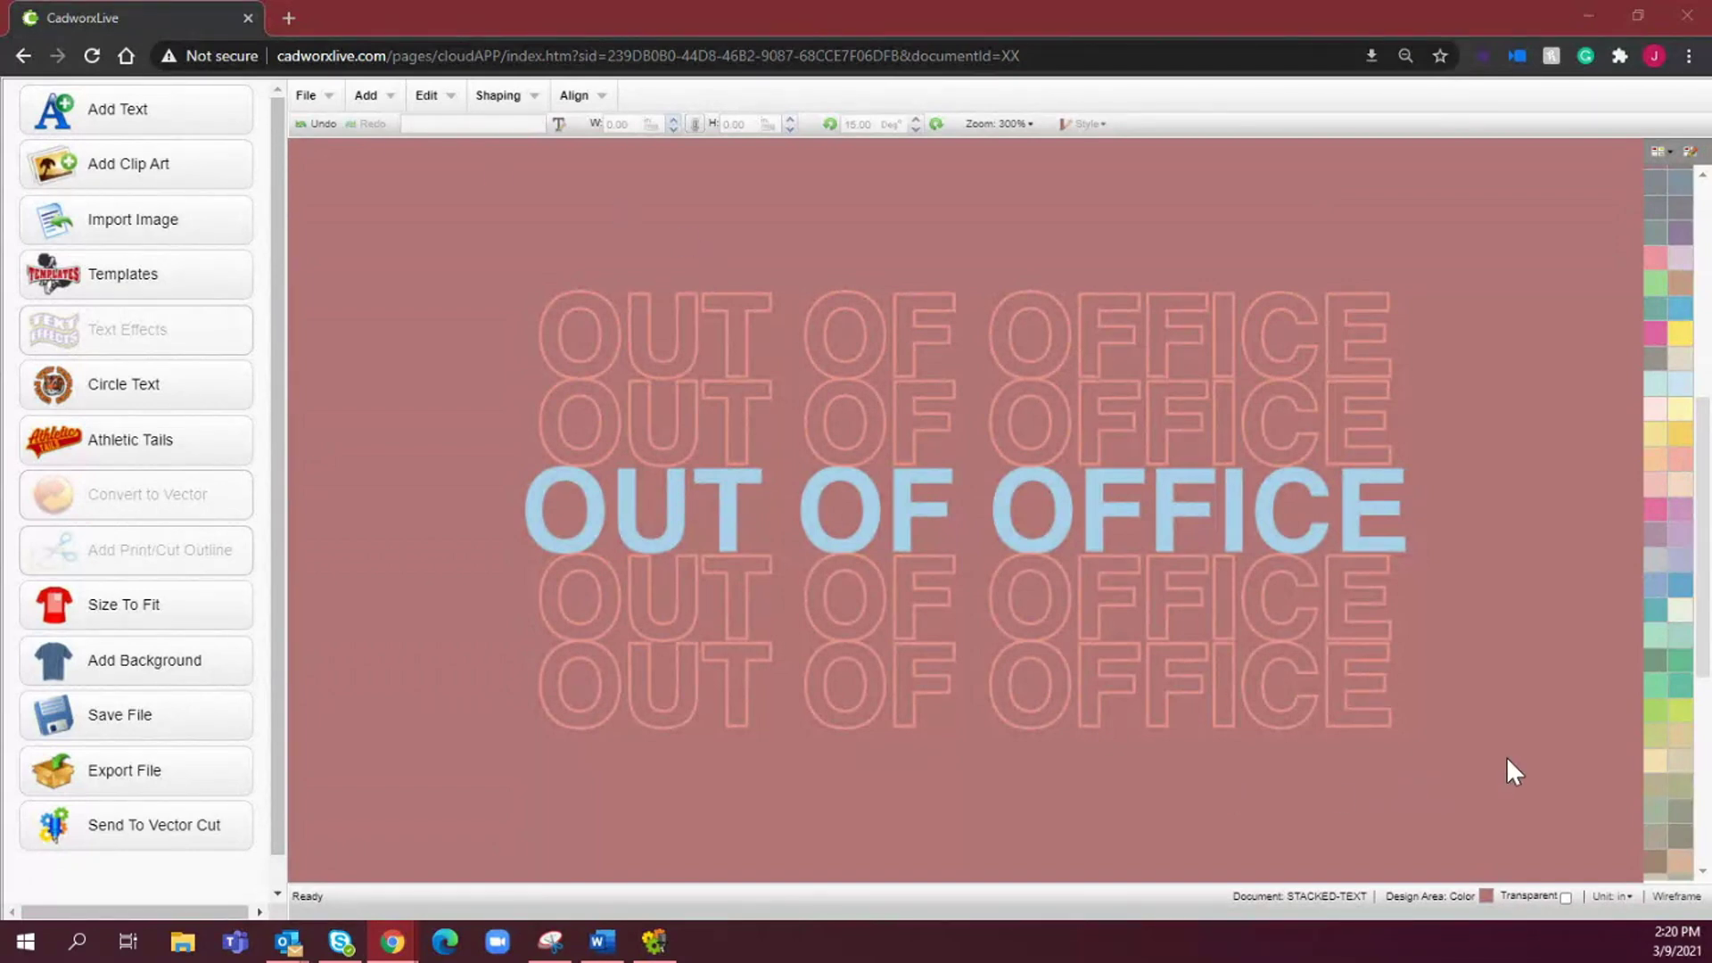
- At 100% zoom, move the whole stacked OUT OF OFFICE sample to the canvas's top-left corner
{"action": "left_click_drag", "start_coordinate": [1510, 765], "coordinate": [453, 244]}
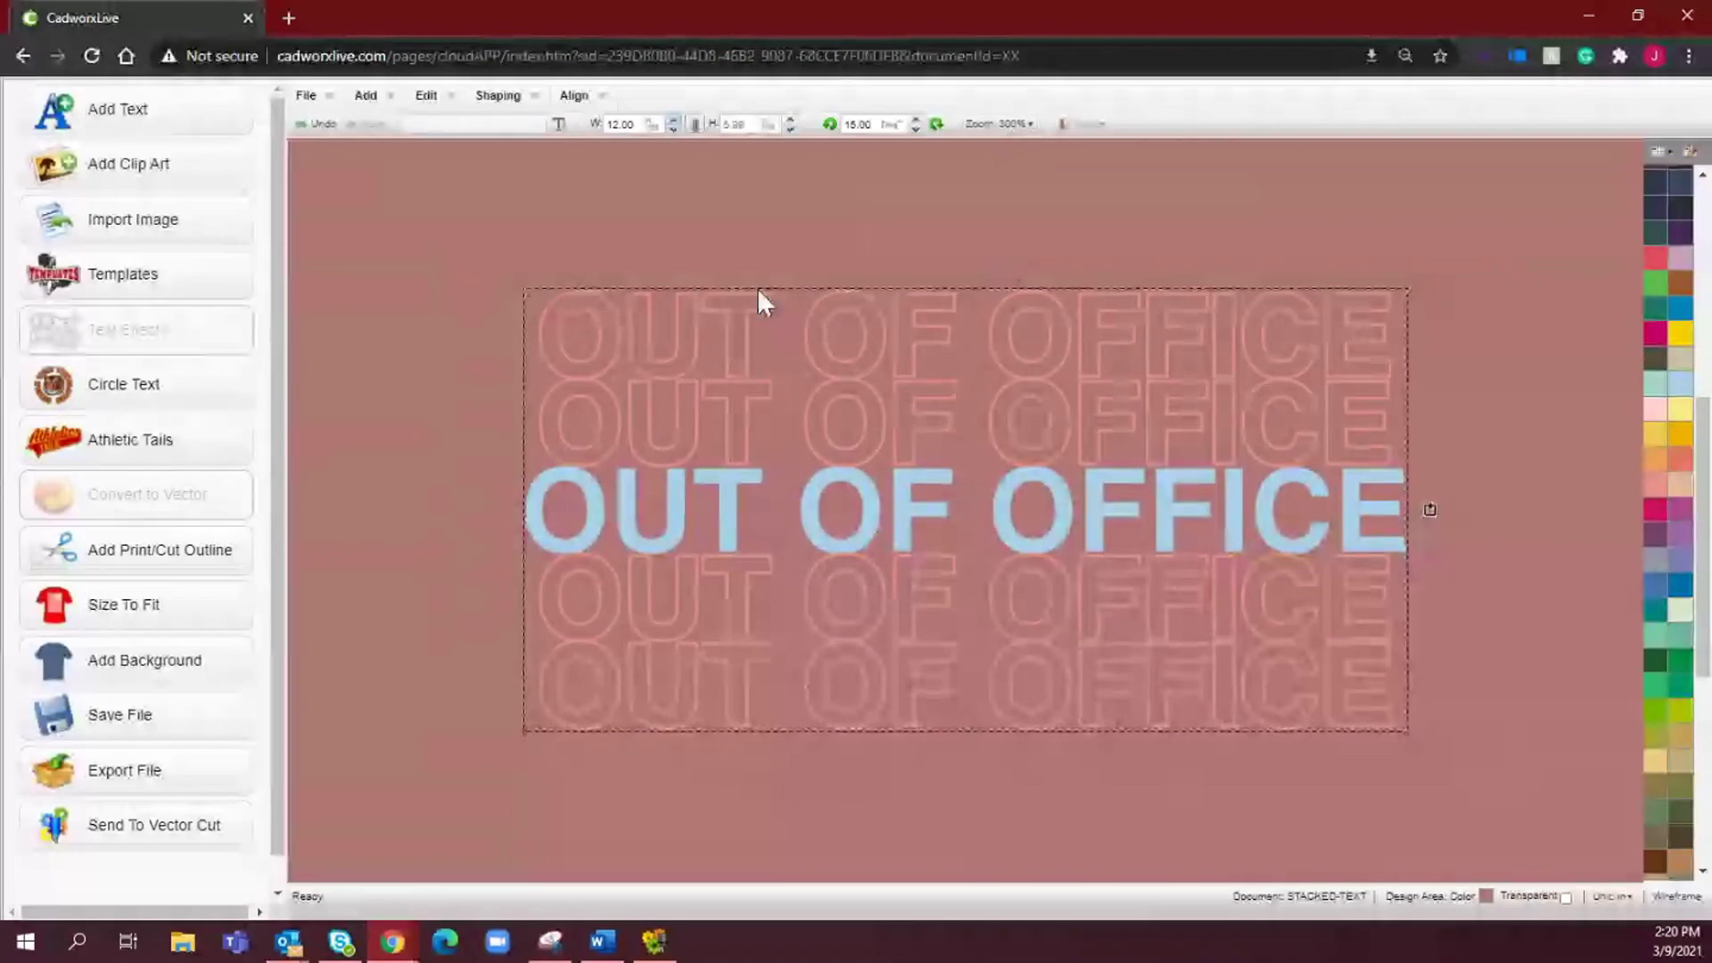
{"action": "left_click", "coordinate": [1011, 143]}
{"action": "left_click", "coordinate": [1039, 298]}
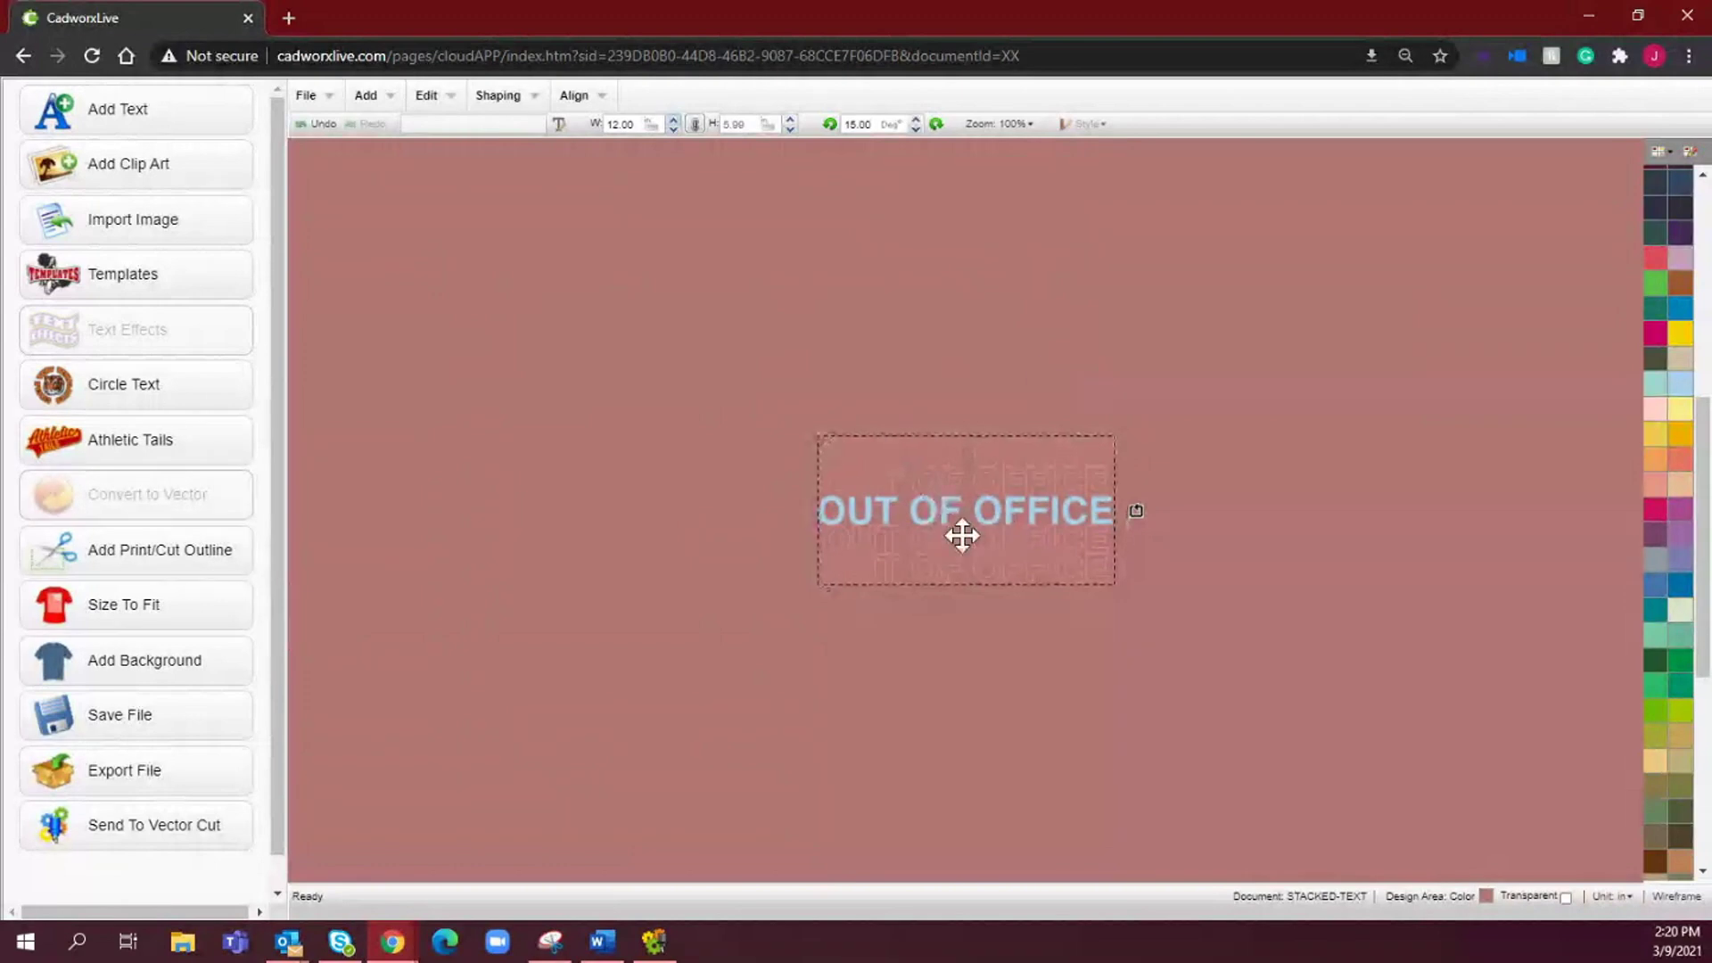
{"action": "left_click_drag", "start_coordinate": [1001, 523], "coordinate": [493, 238]}
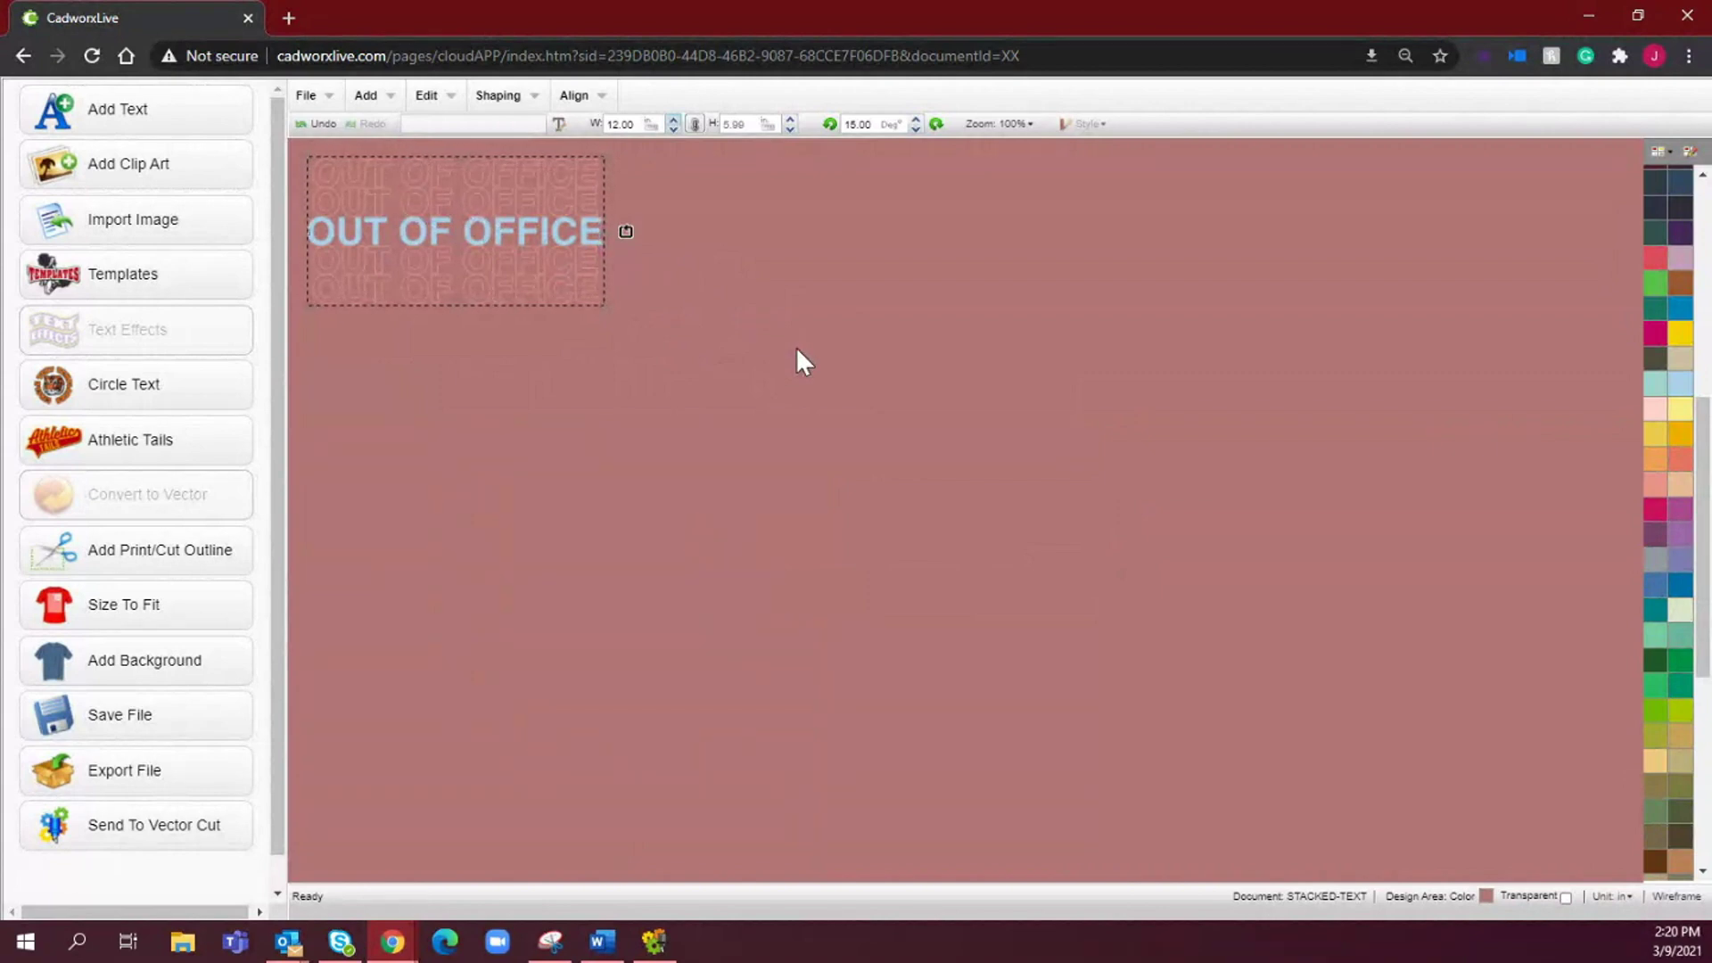
{"action": "left_click", "coordinate": [611, 215]}
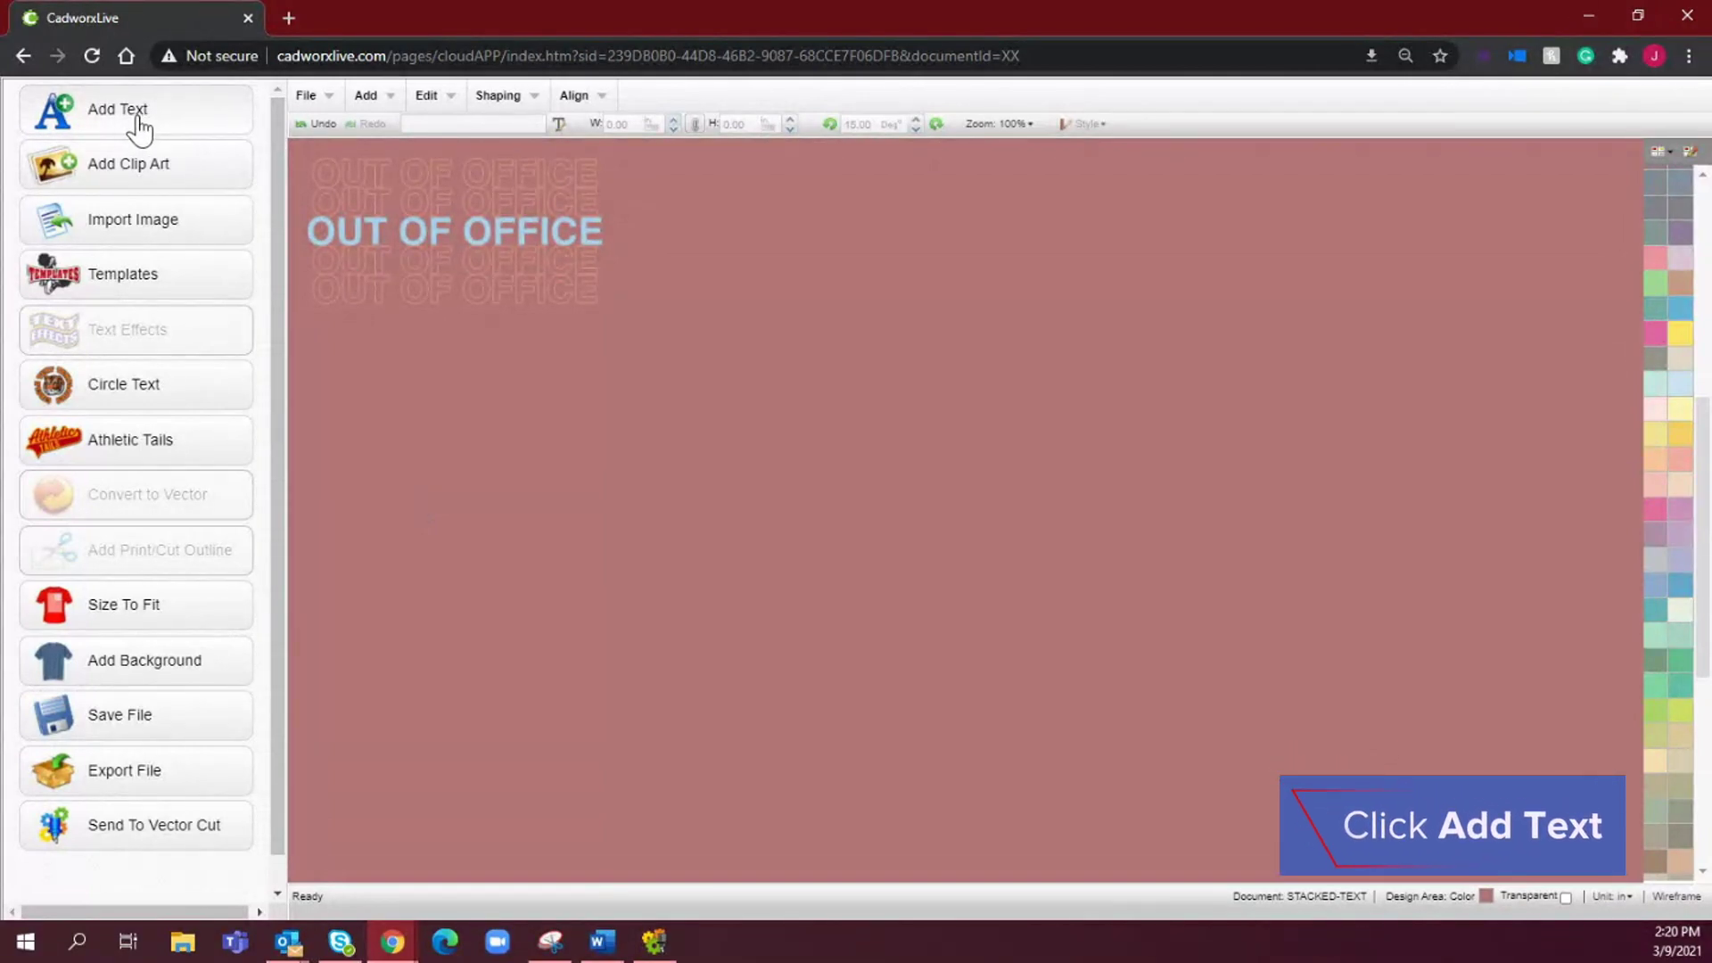
- Add a text object and replace its 'Your Text' placeholder with 'OUT OF OFFICE'
{"action": "left_click", "coordinate": [113, 127]}
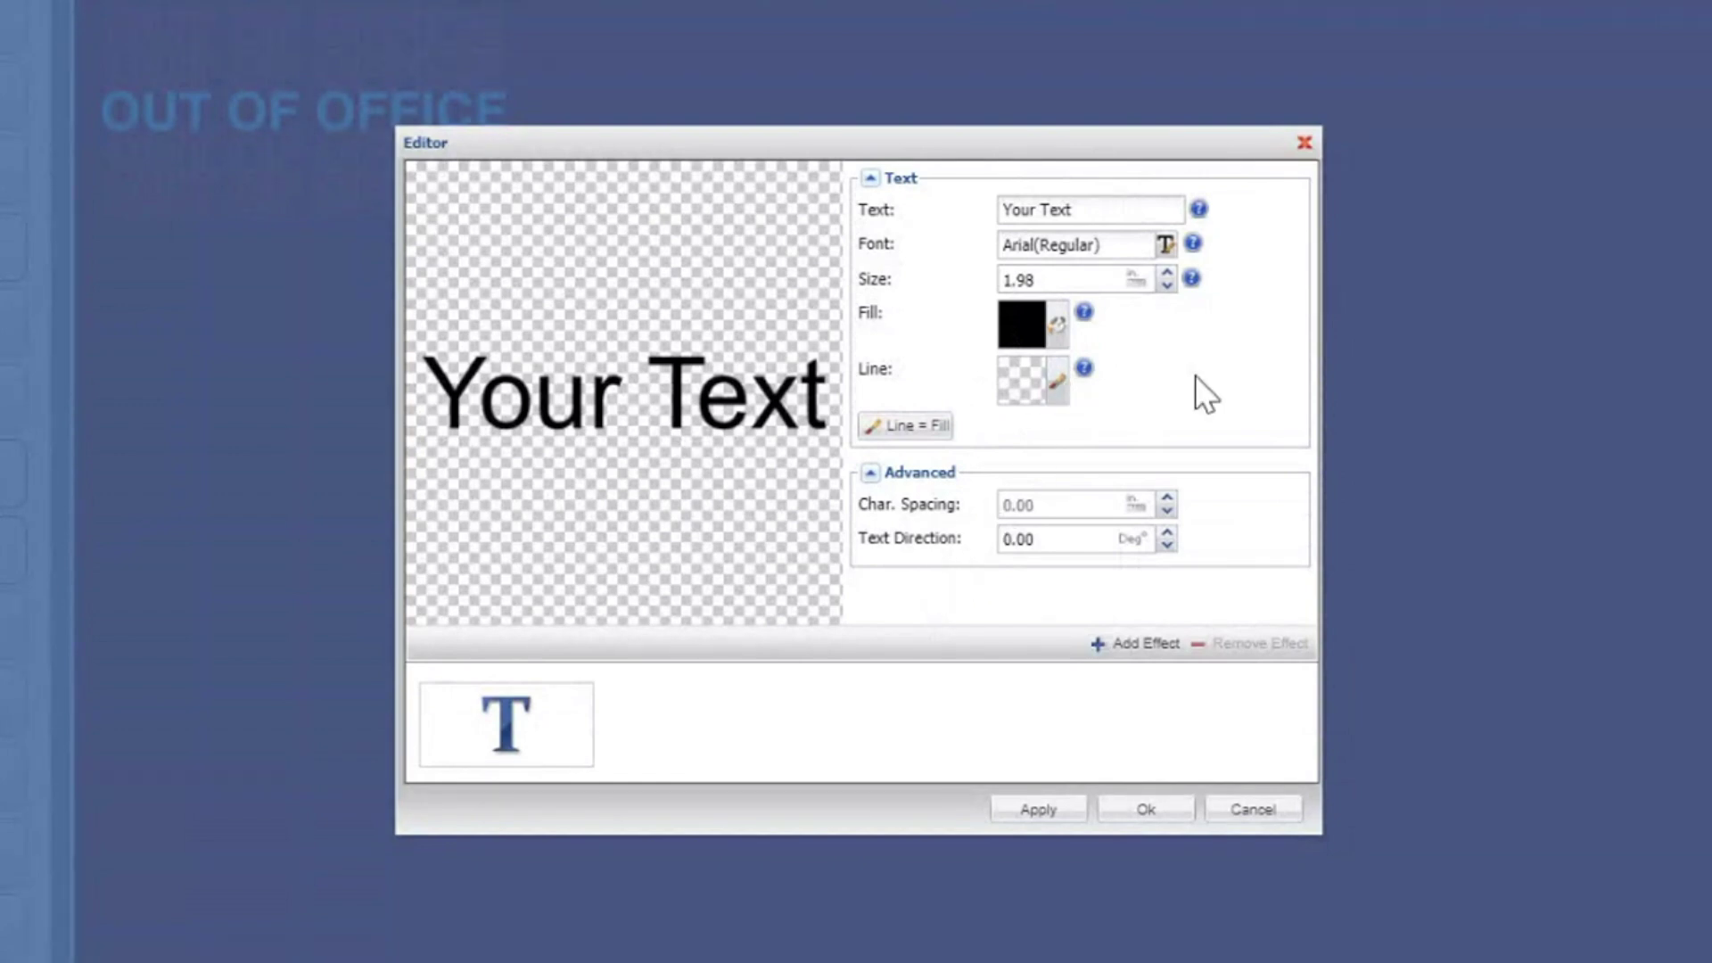
{"action": "triple_click", "coordinate": [1126, 216]}
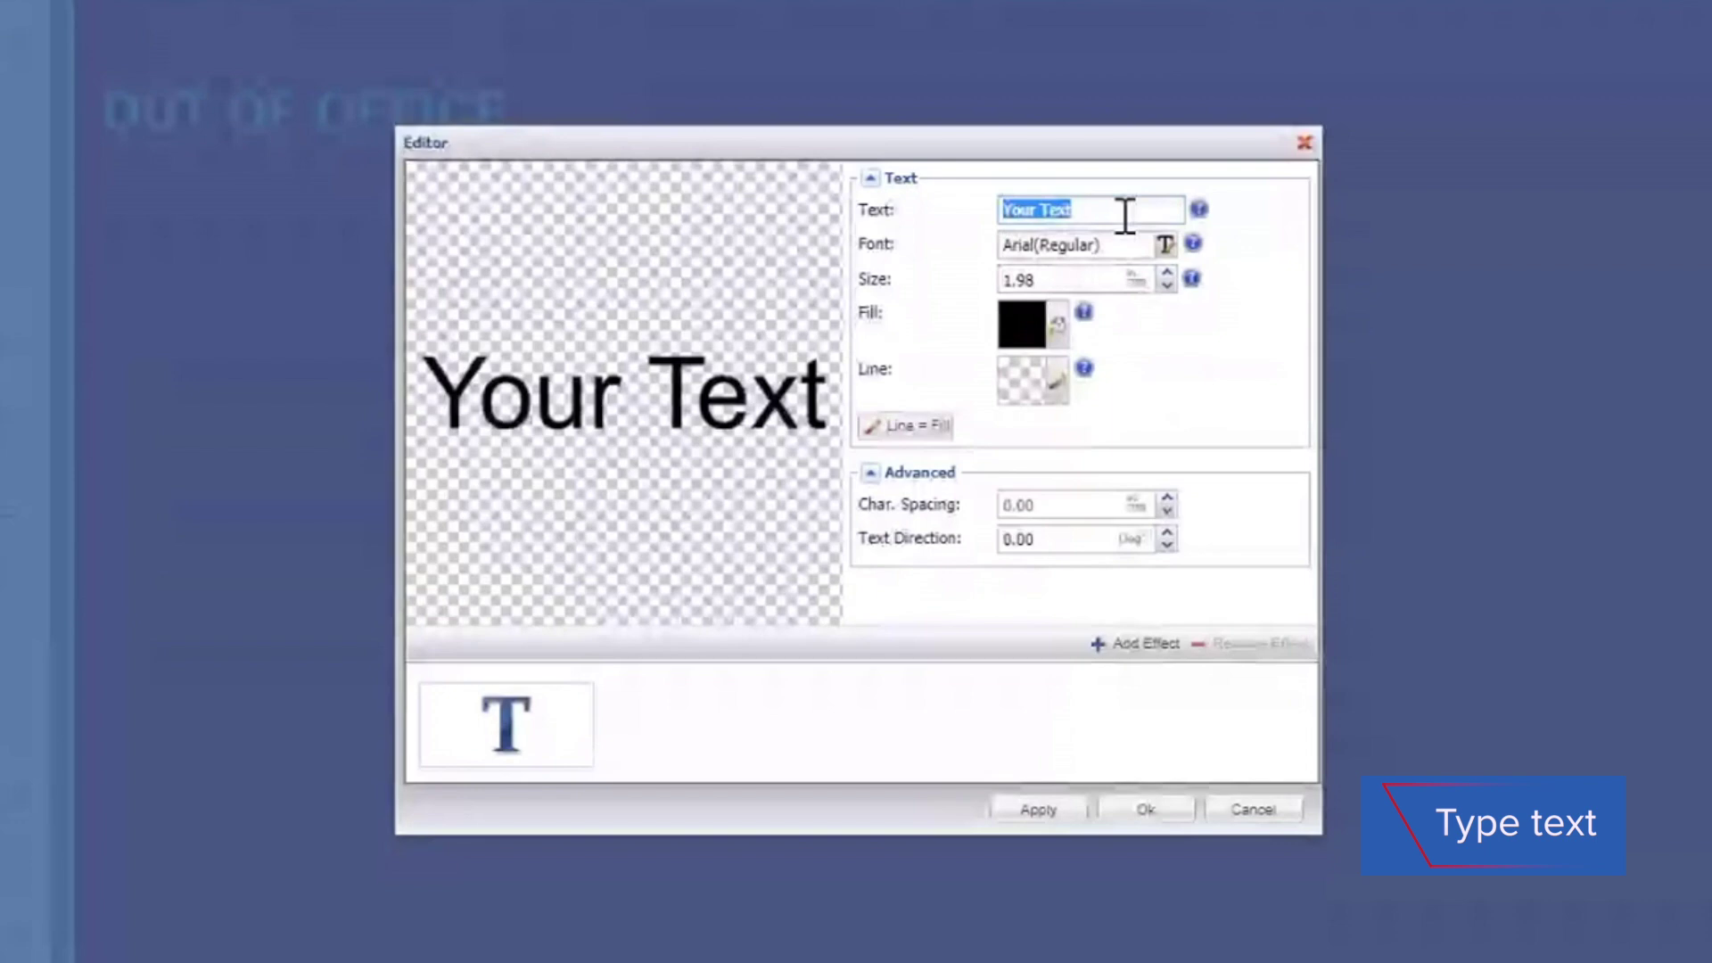
{"action": "type", "text": "OUT OF OFFICE"}
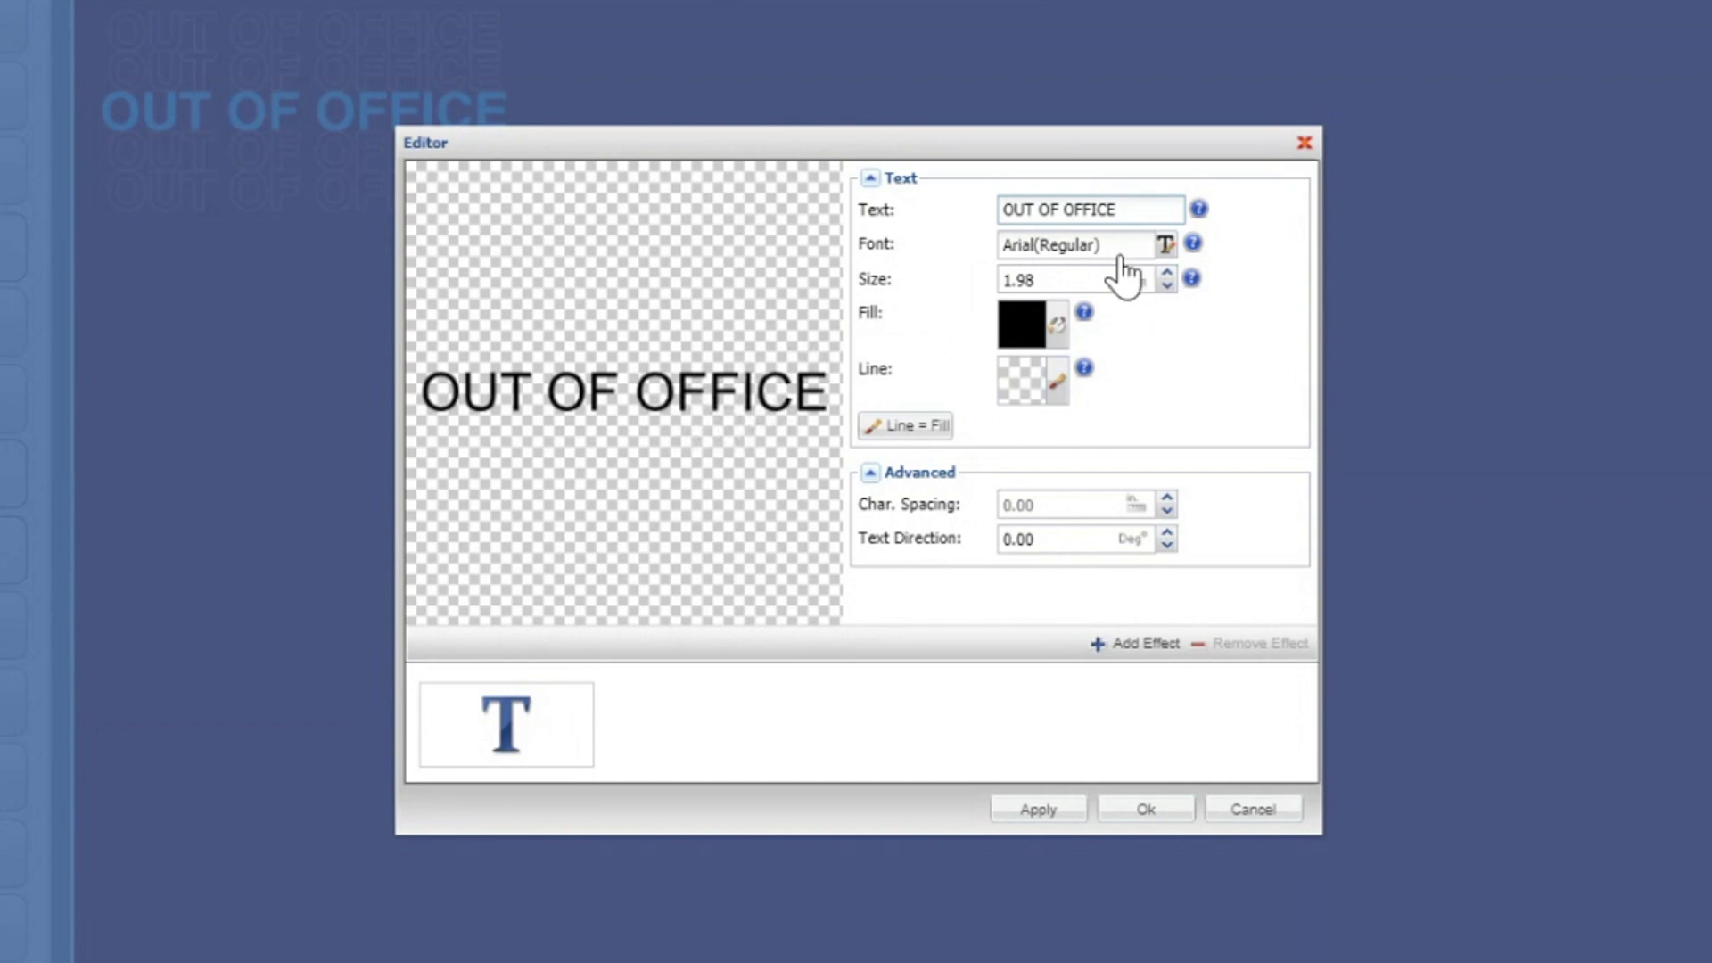
- Set the new text's font to PLAIN BLOCK from the Basic font collection
{"action": "left_click", "coordinate": [1165, 245]}
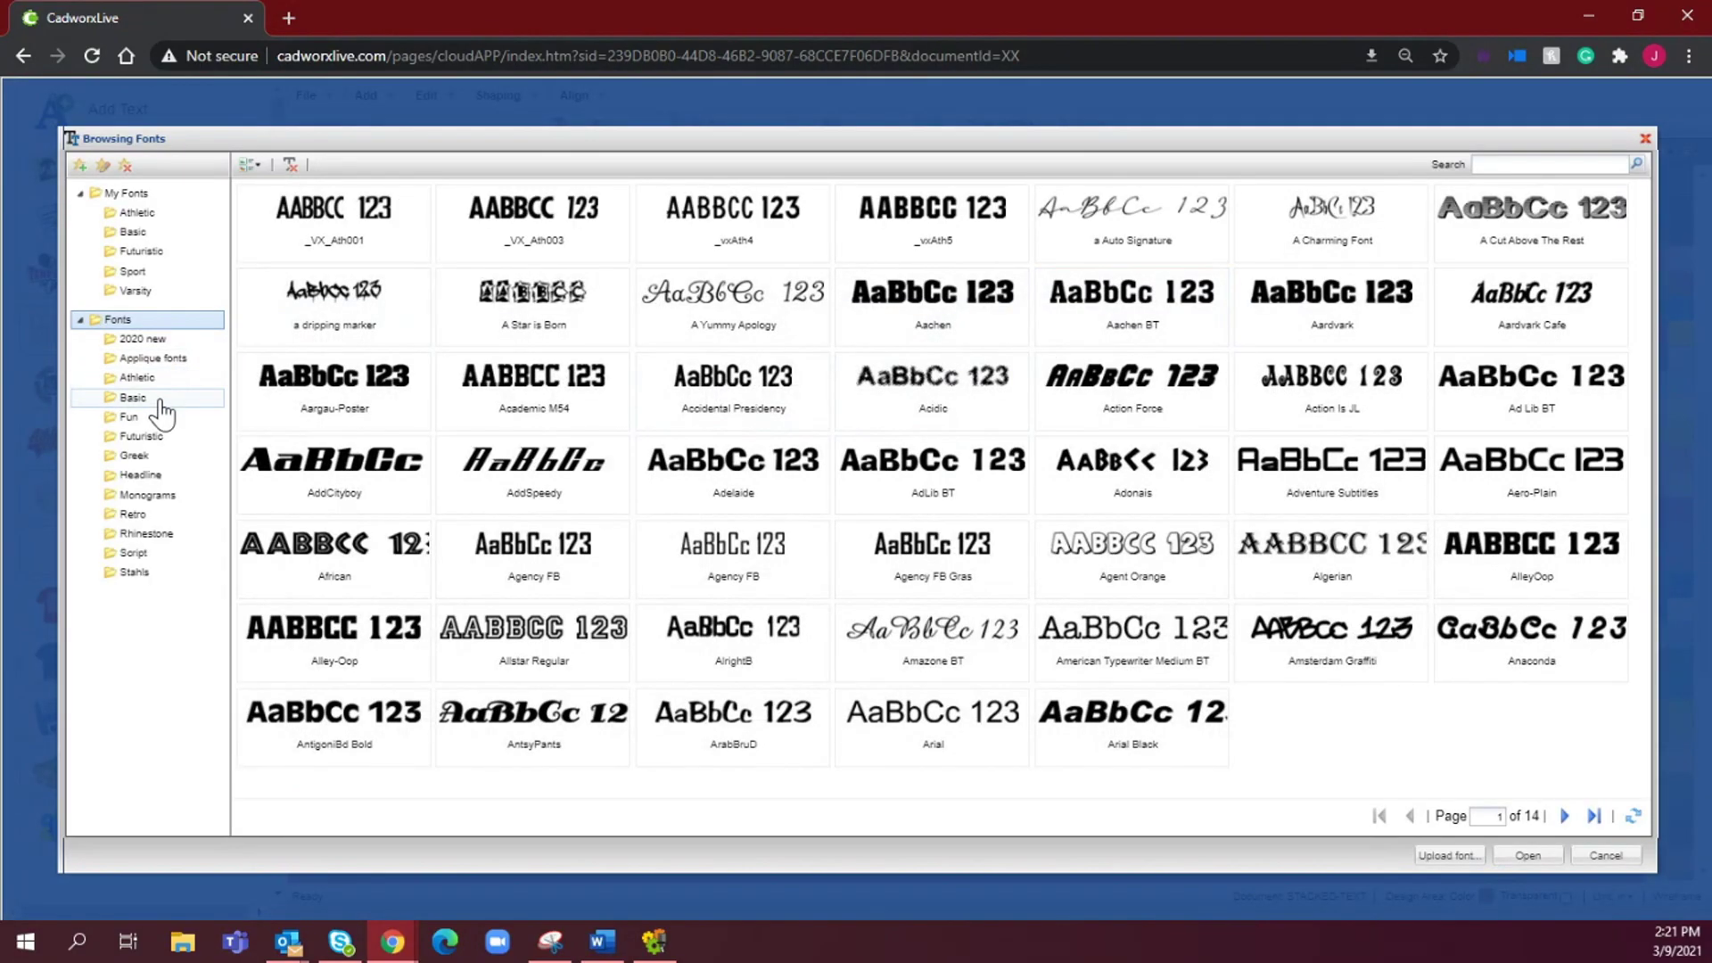
{"action": "left_click", "coordinate": [161, 401]}
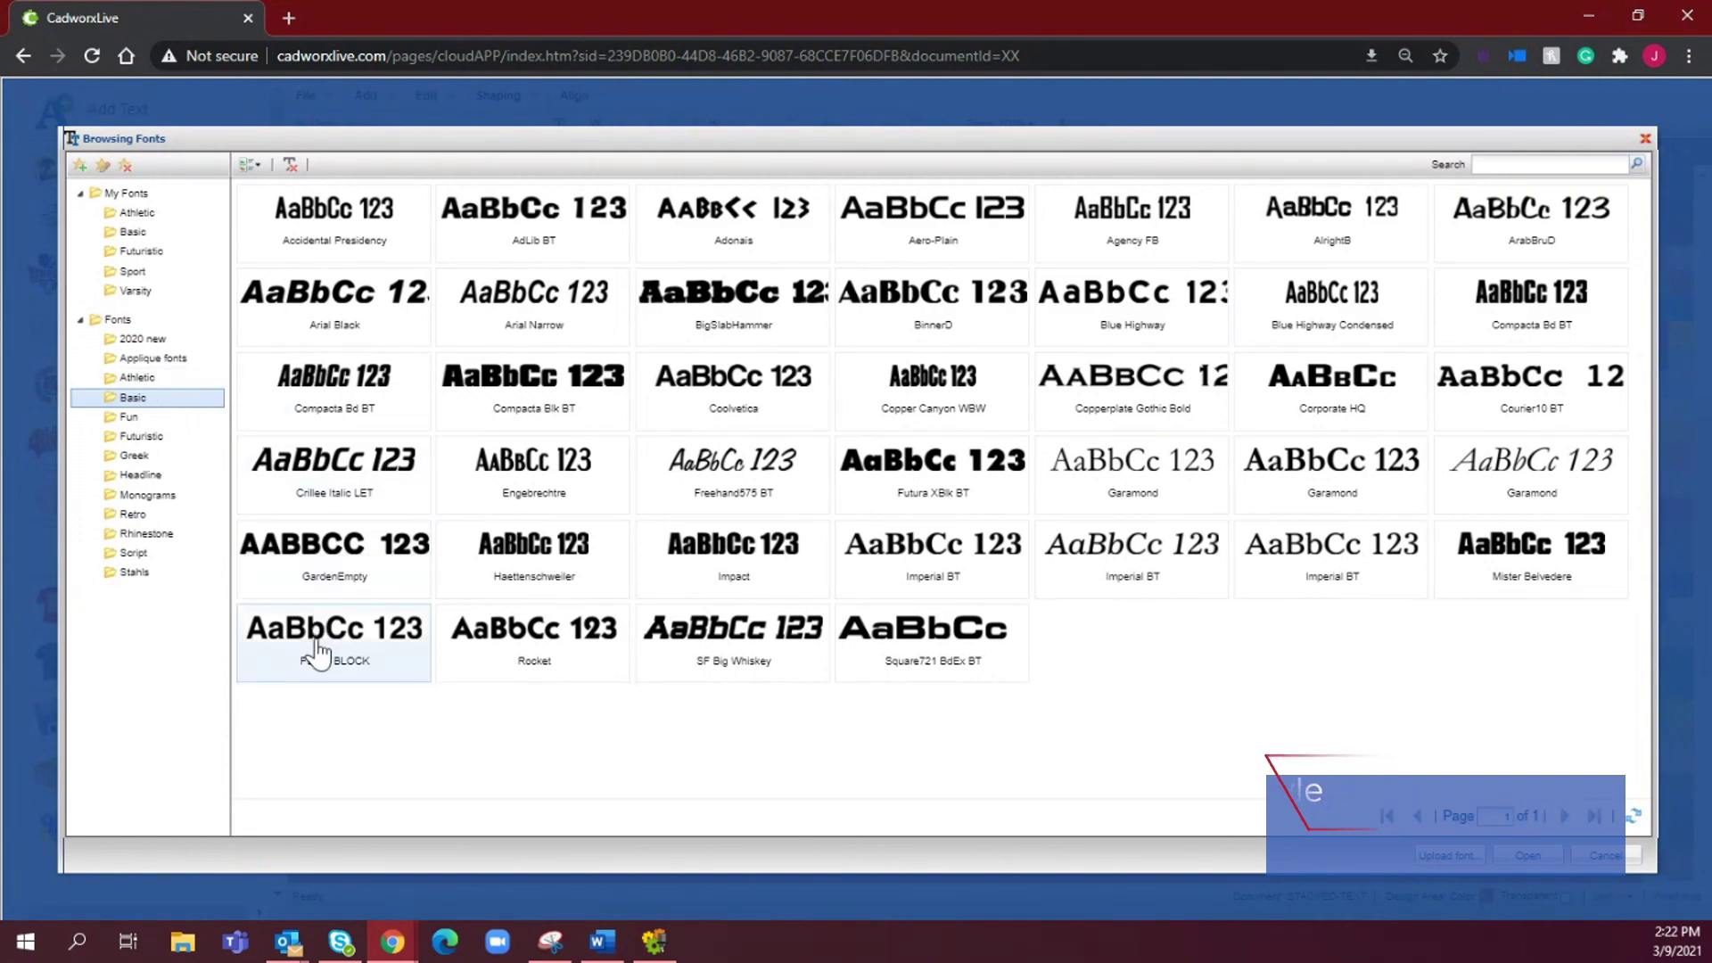
{"action": "double_click", "coordinate": [344, 657]}
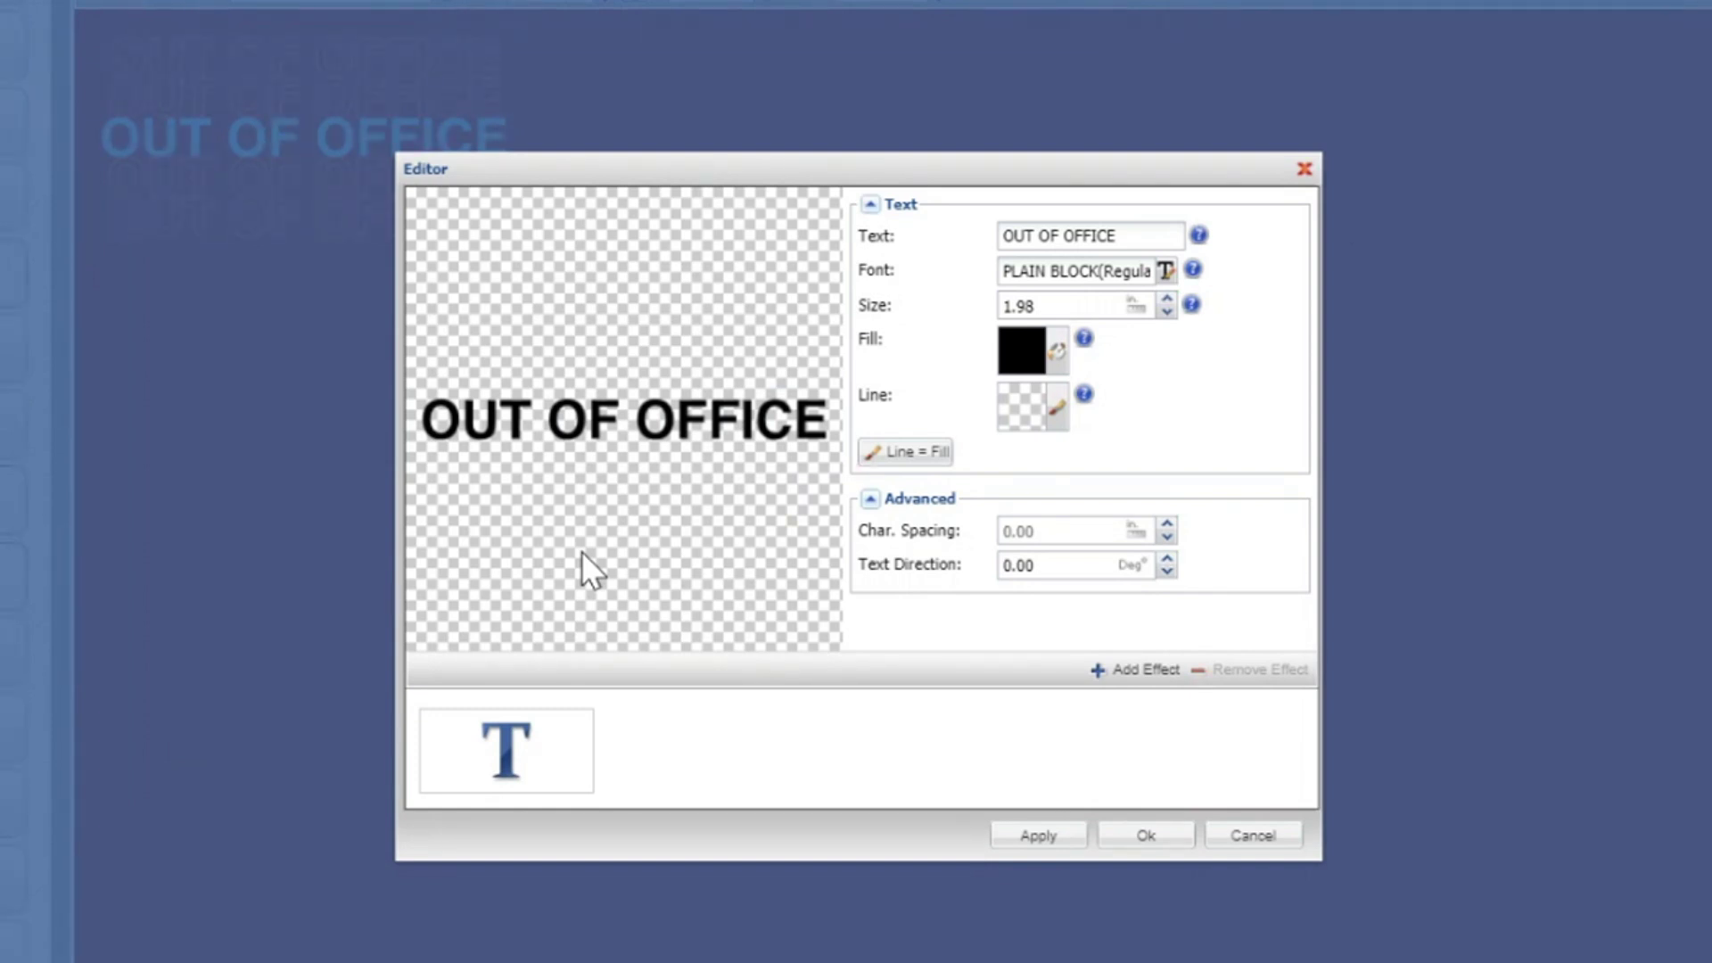
- Place the PLAIN BLOCK text on the canvas and move it higher up
{"action": "left_click", "coordinate": [1146, 835]}
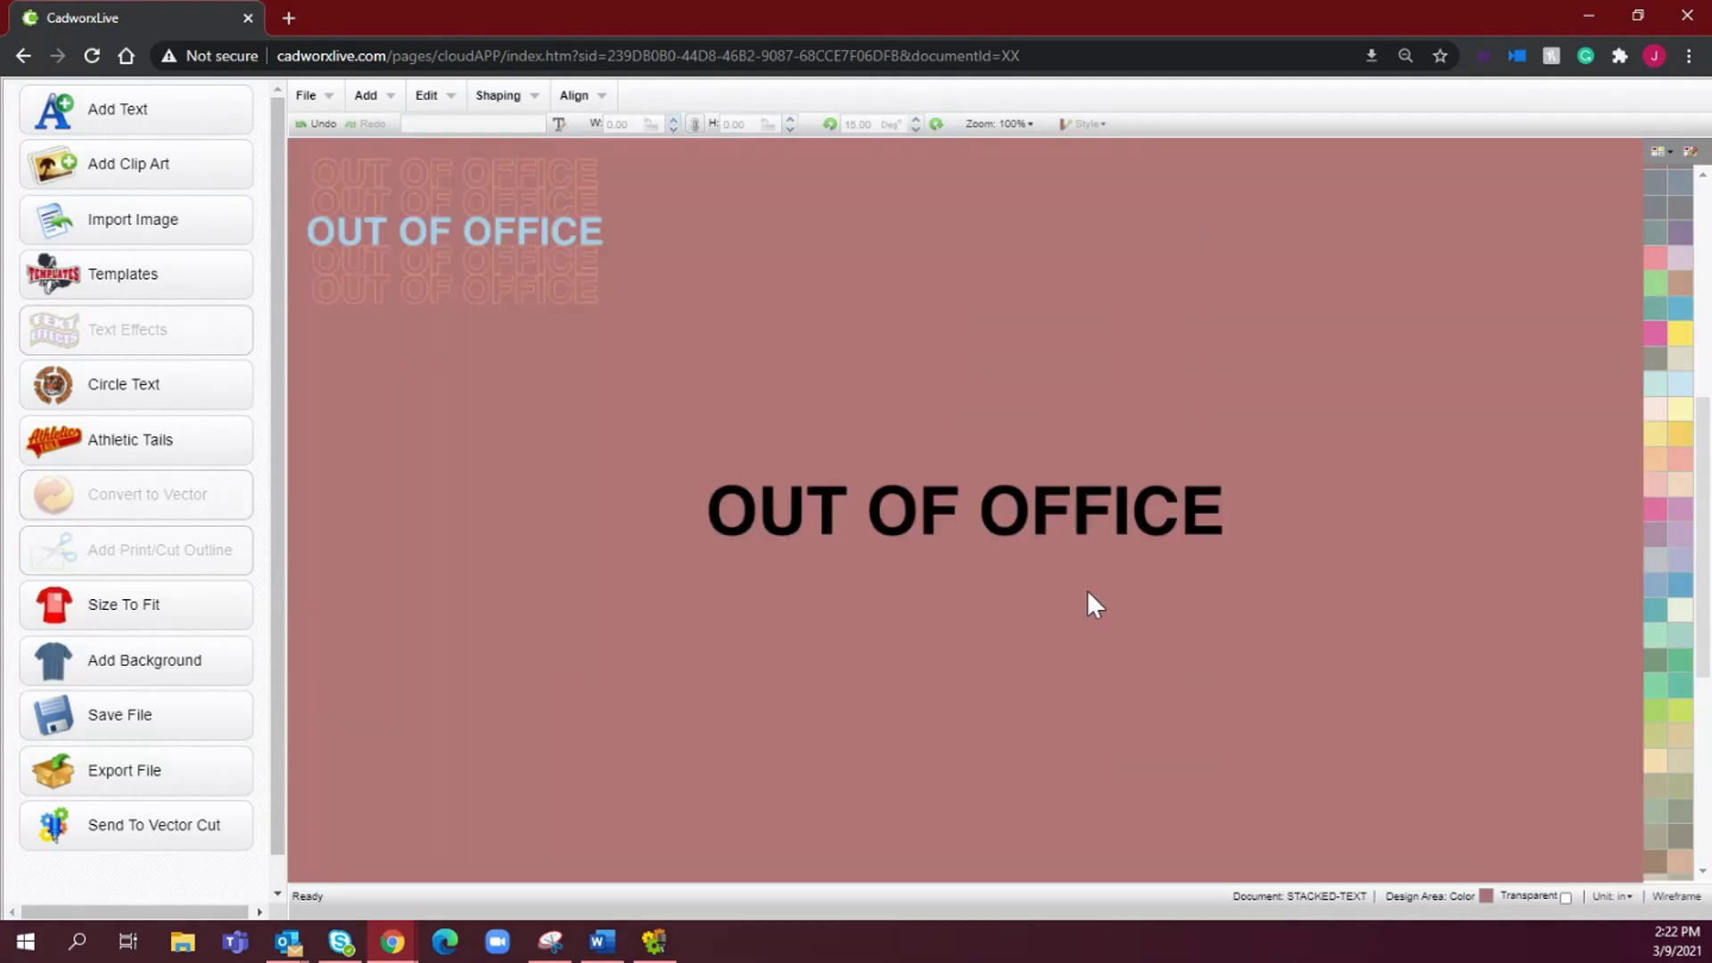
{"action": "left_click", "coordinate": [1014, 518]}
{"action": "left_click_drag", "start_coordinate": [1014, 518], "coordinate": [1003, 459]}
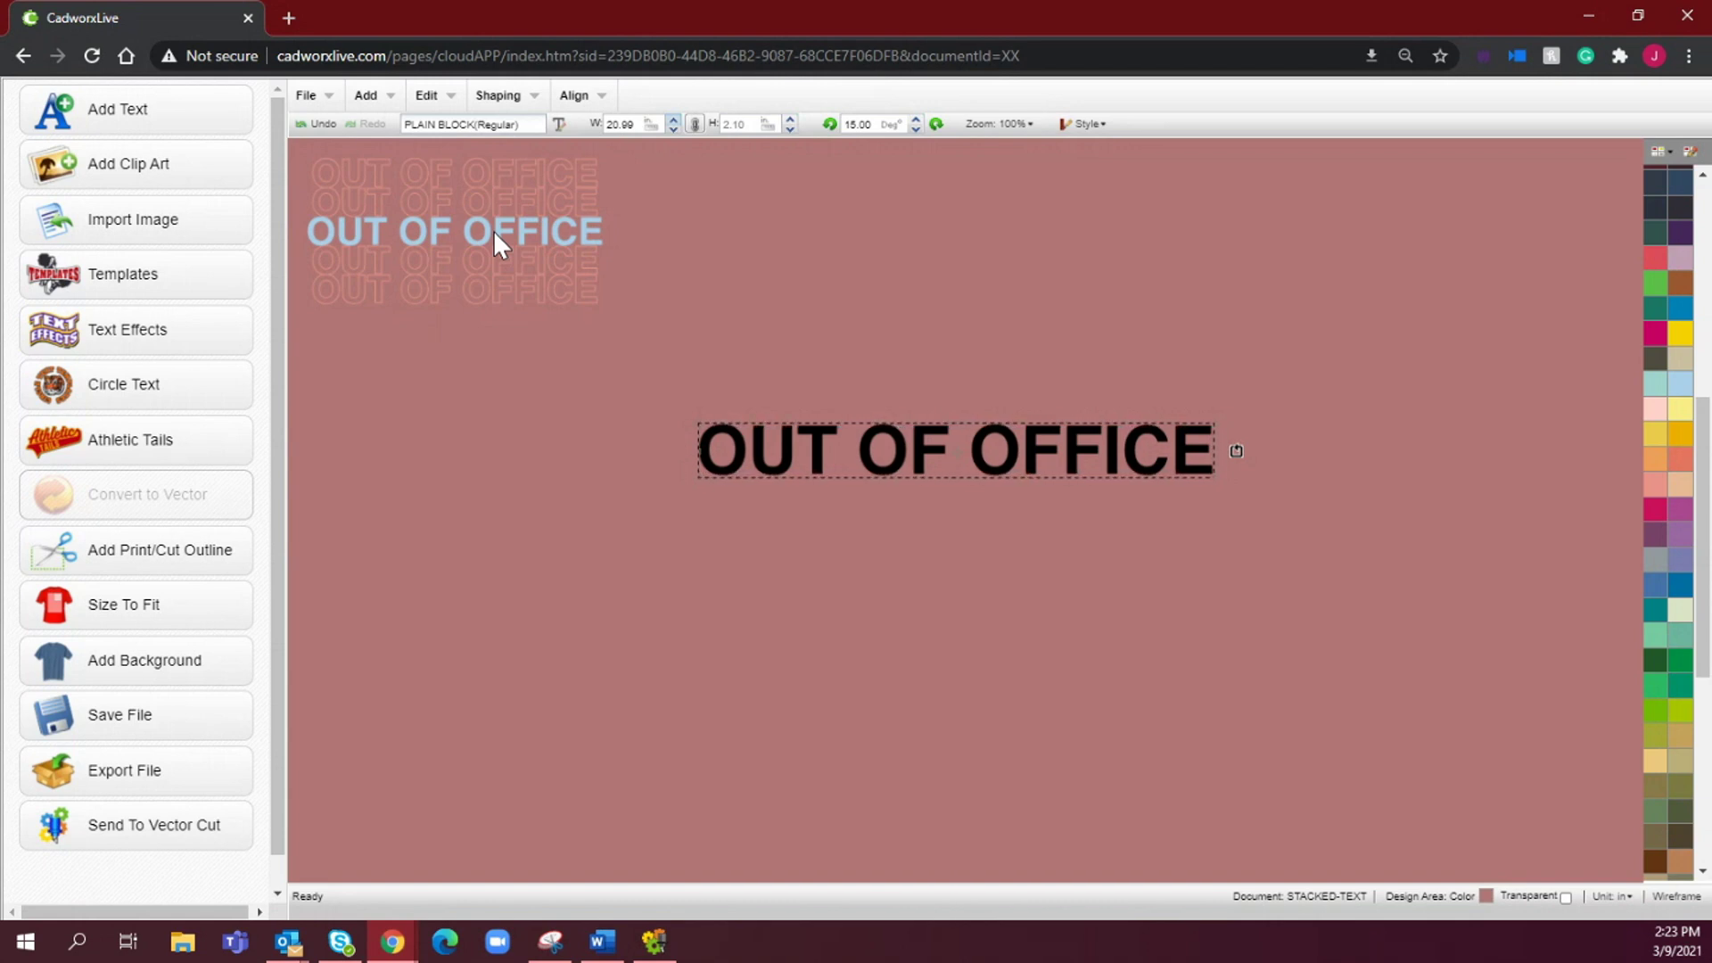
{"action": "left_click_drag", "start_coordinate": [791, 445], "coordinate": [793, 417]}
- Duplicate the OUT OF OFFICE line with Ctrl+D, stacking copies below the original
{"action": "key", "text": "ctrl+d"}
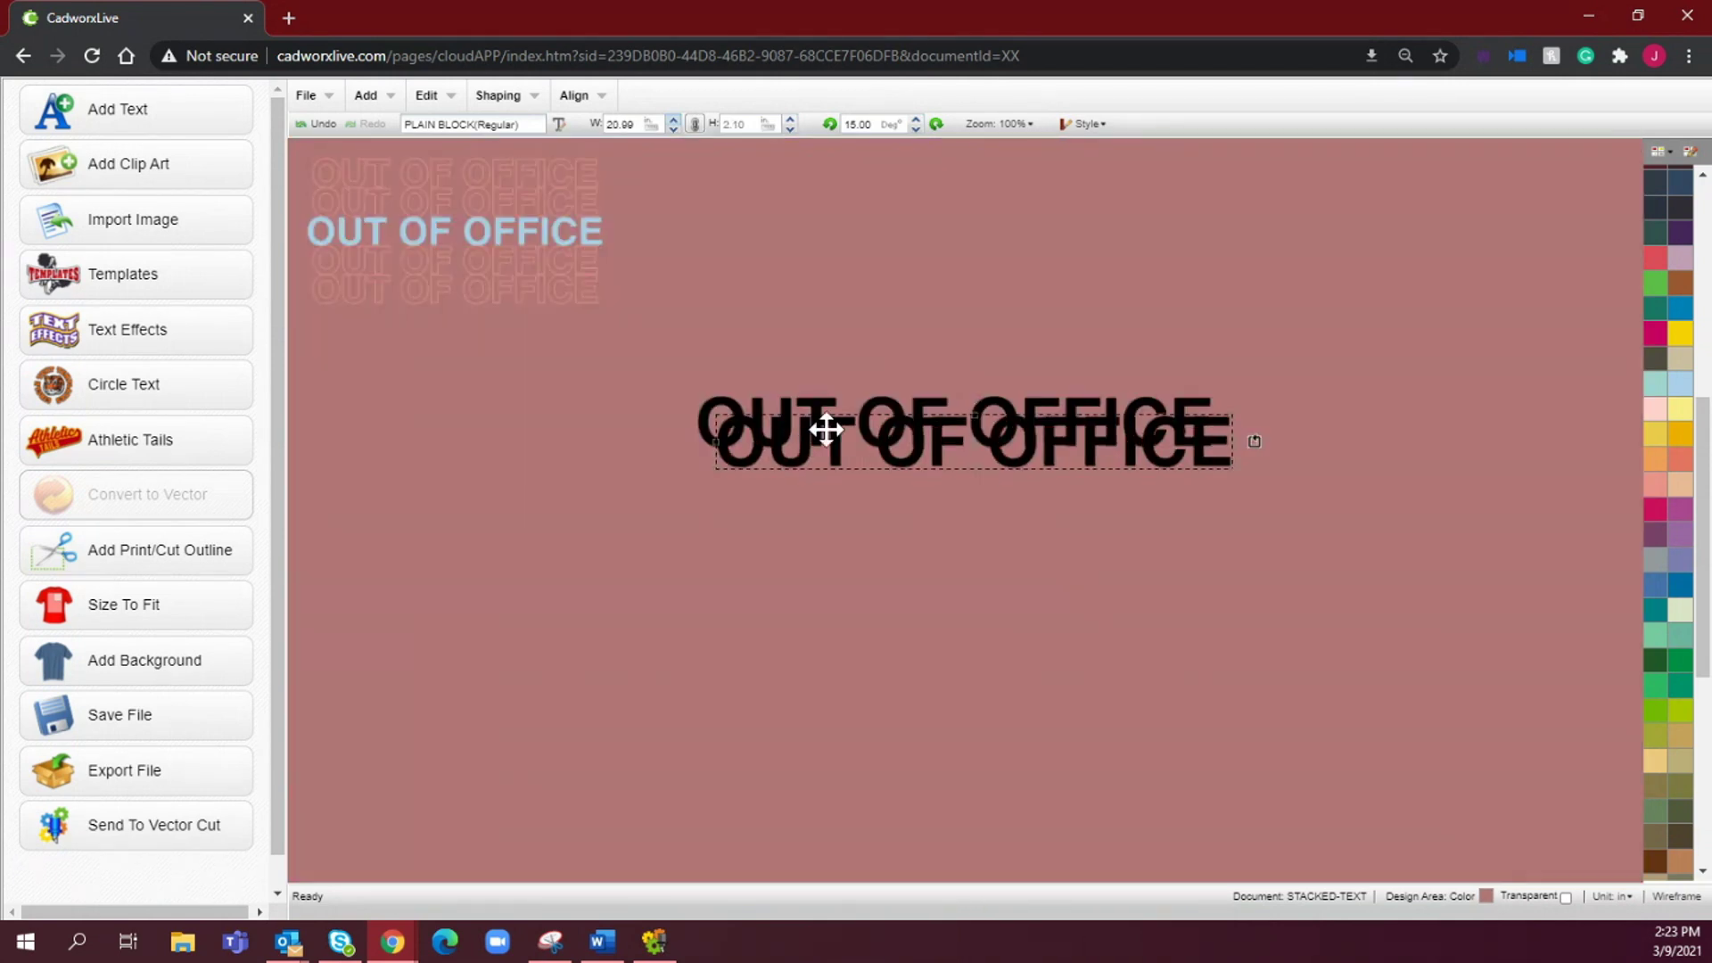
{"action": "left_click_drag", "start_coordinate": [937, 447], "coordinate": [981, 641]}
{"action": "key", "text": "ctrl+d"}
{"action": "key", "text": "ctrl+d"}
{"action": "key", "text": "ctrl+d"}
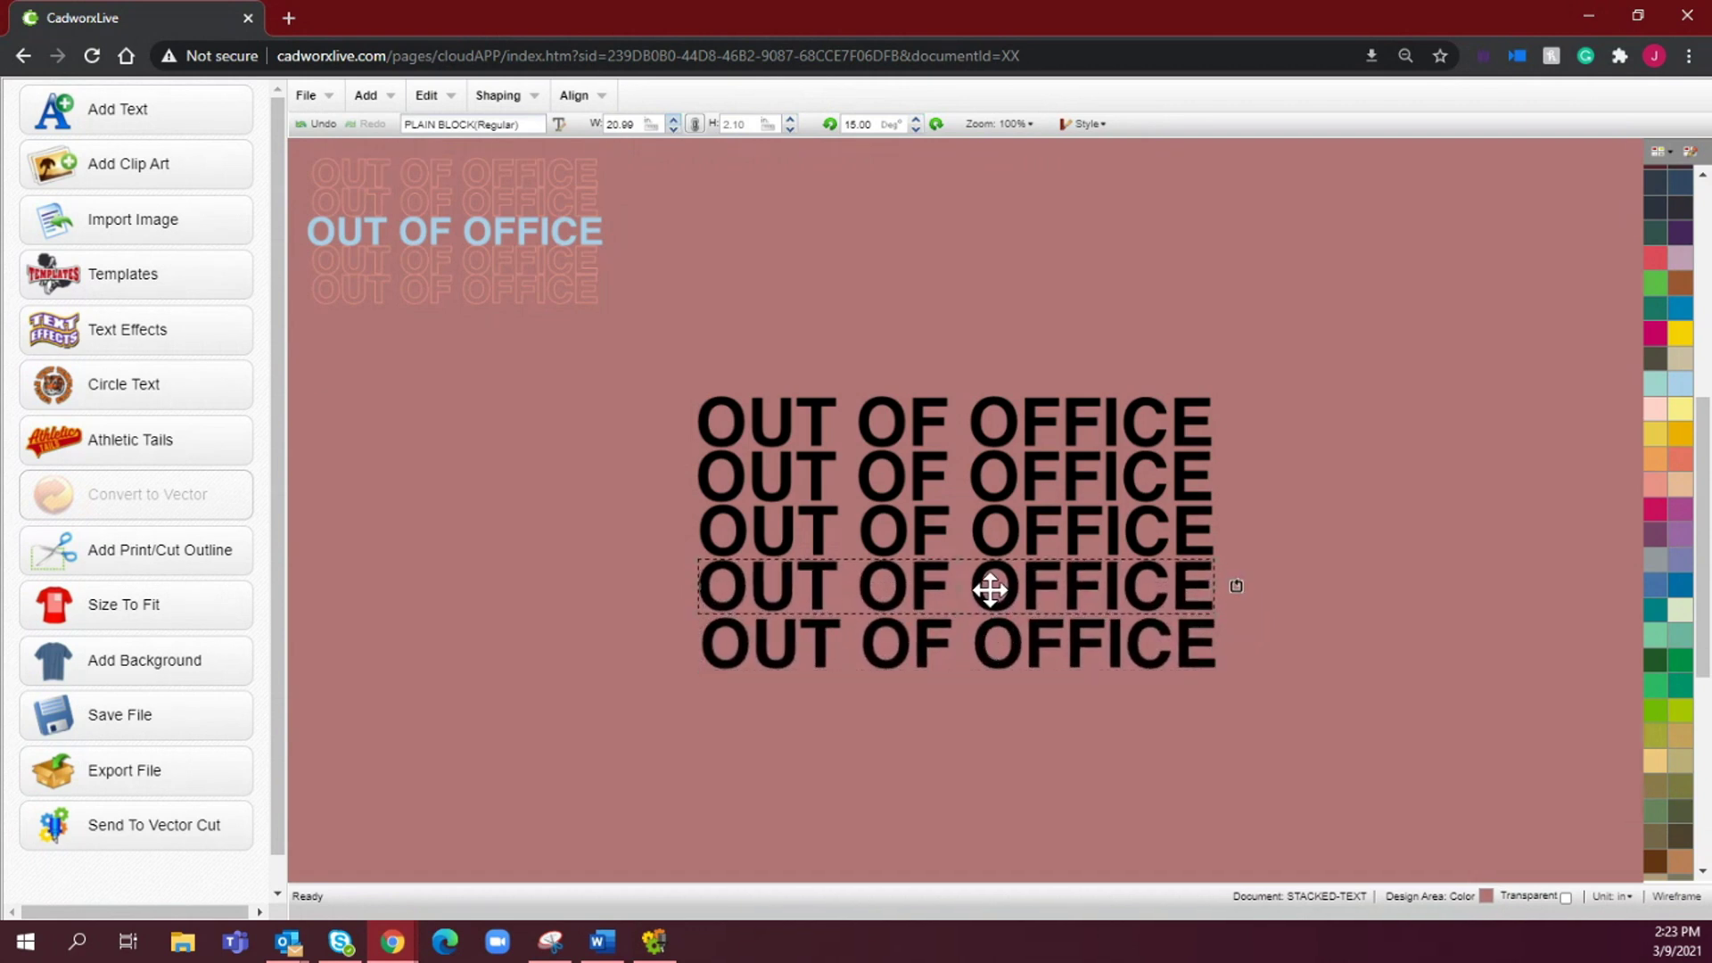
- Center-align all five stacked OUT OF OFFICE lines on each other
{"action": "left_click_drag", "start_coordinate": [976, 646], "coordinate": [972, 641]}
{"action": "left_click_drag", "start_coordinate": [1284, 719], "coordinate": [628, 338]}
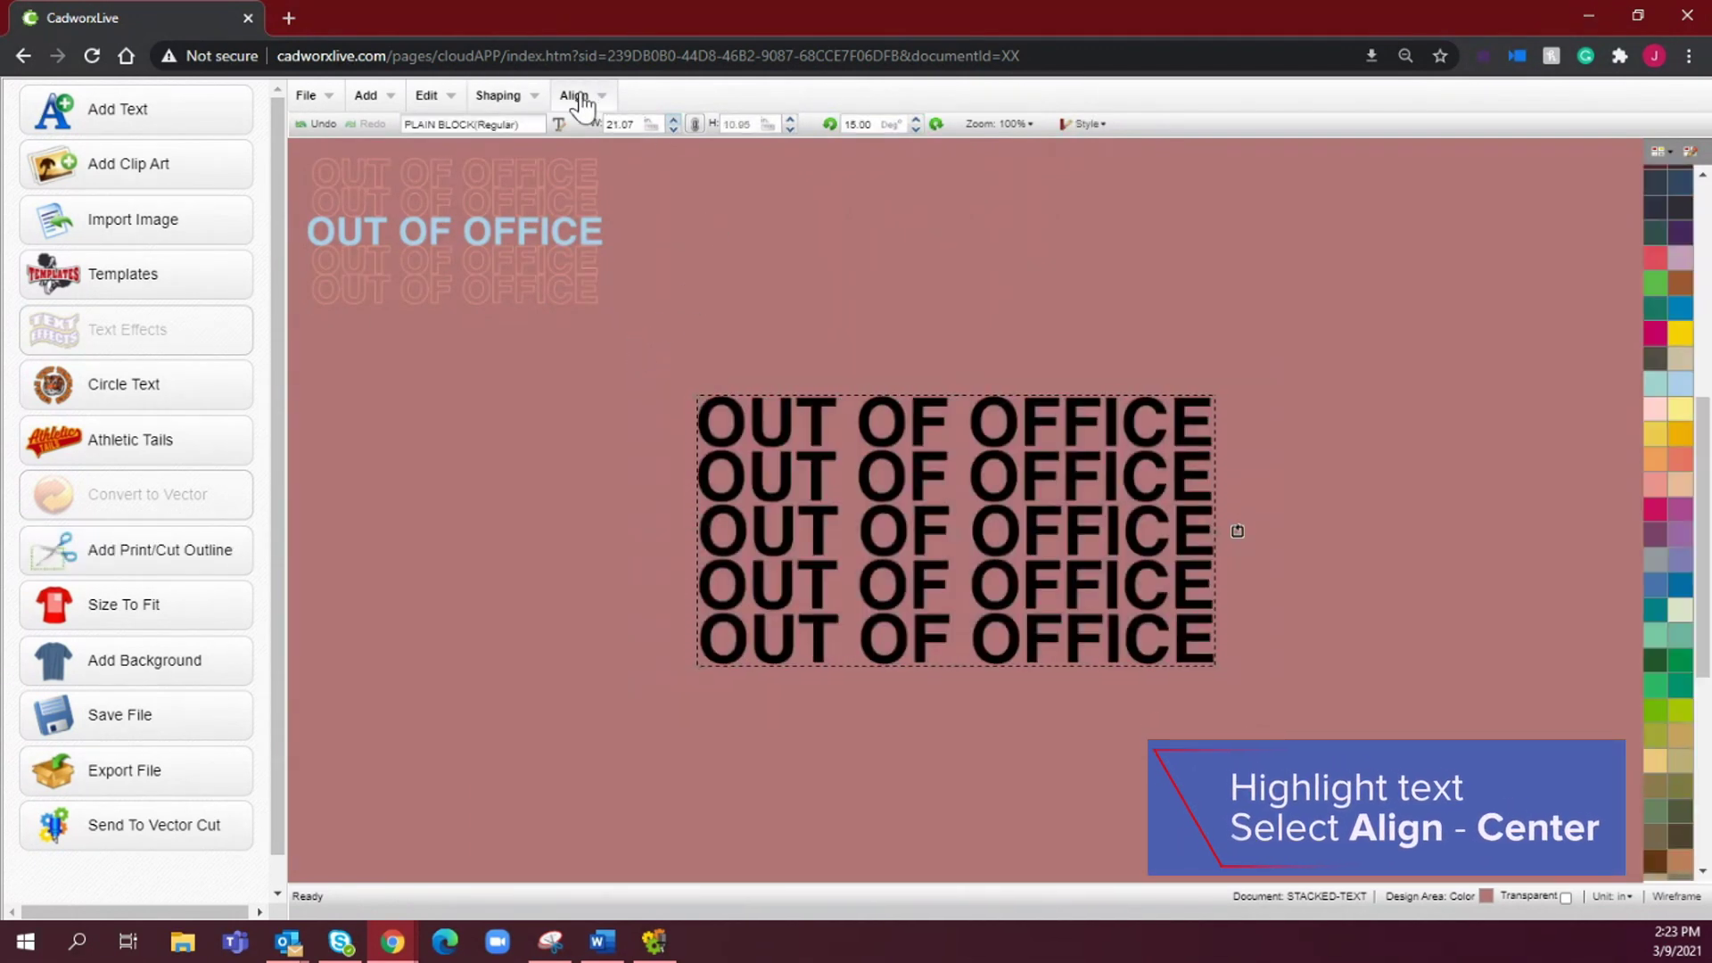
{"action": "left_click", "coordinate": [575, 96]}
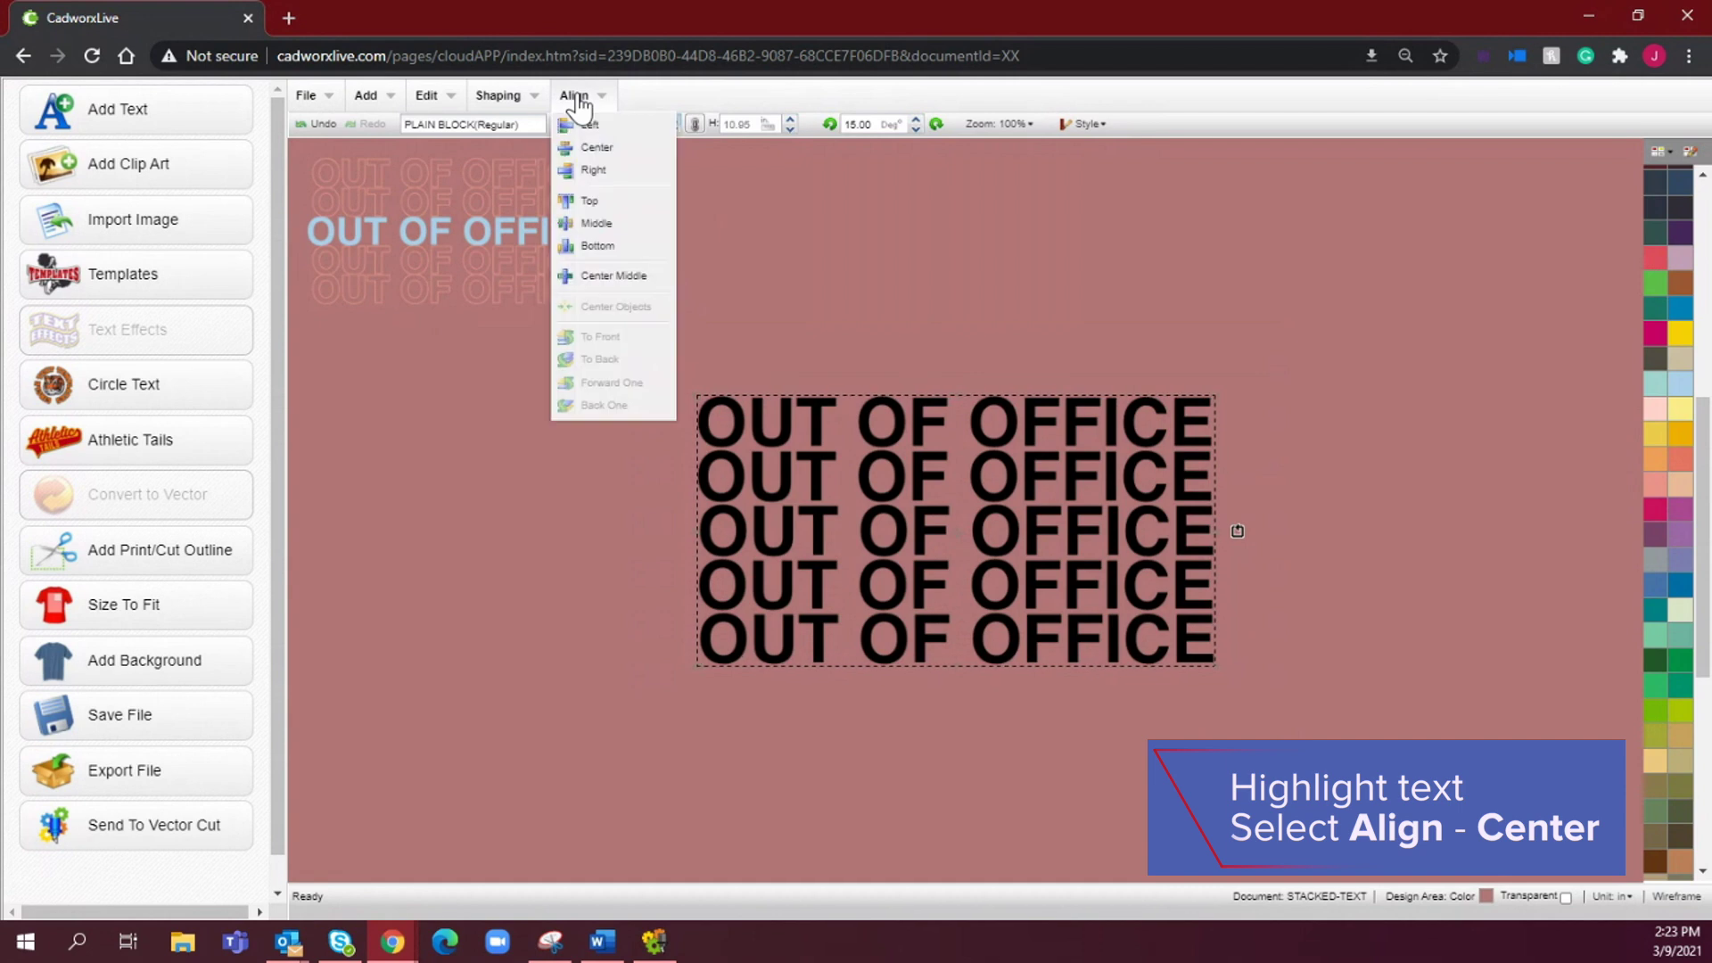
{"action": "left_click", "coordinate": [595, 150]}
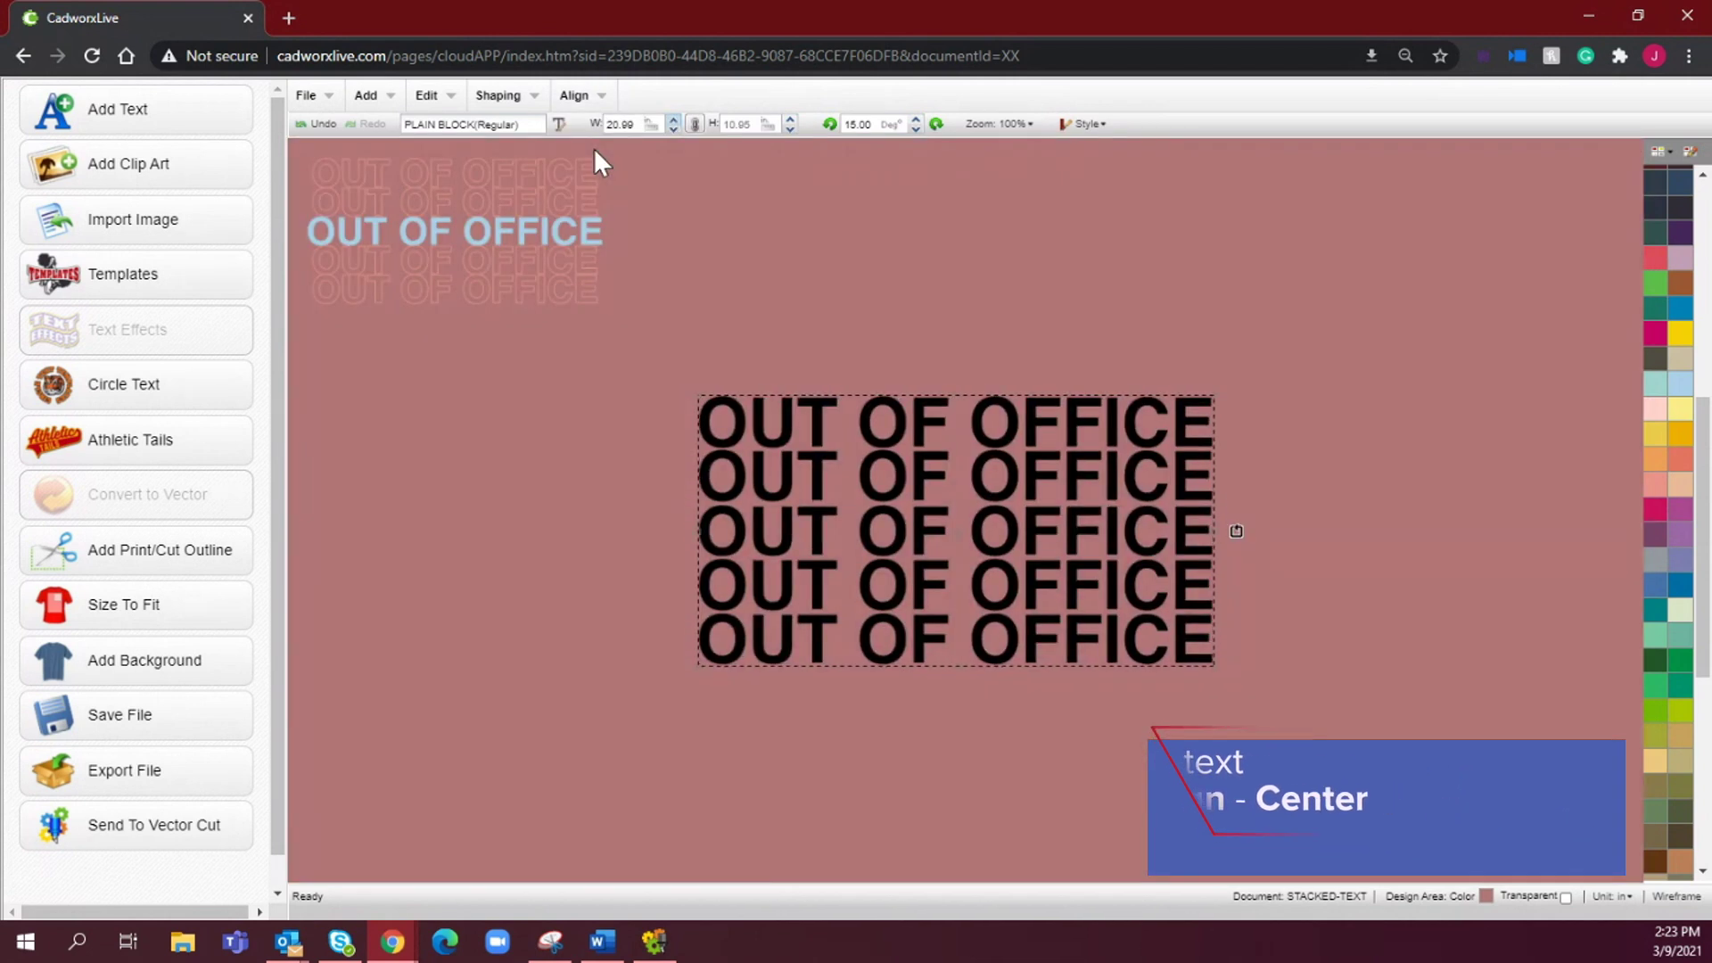
{"action": "left_click", "coordinate": [655, 638]}
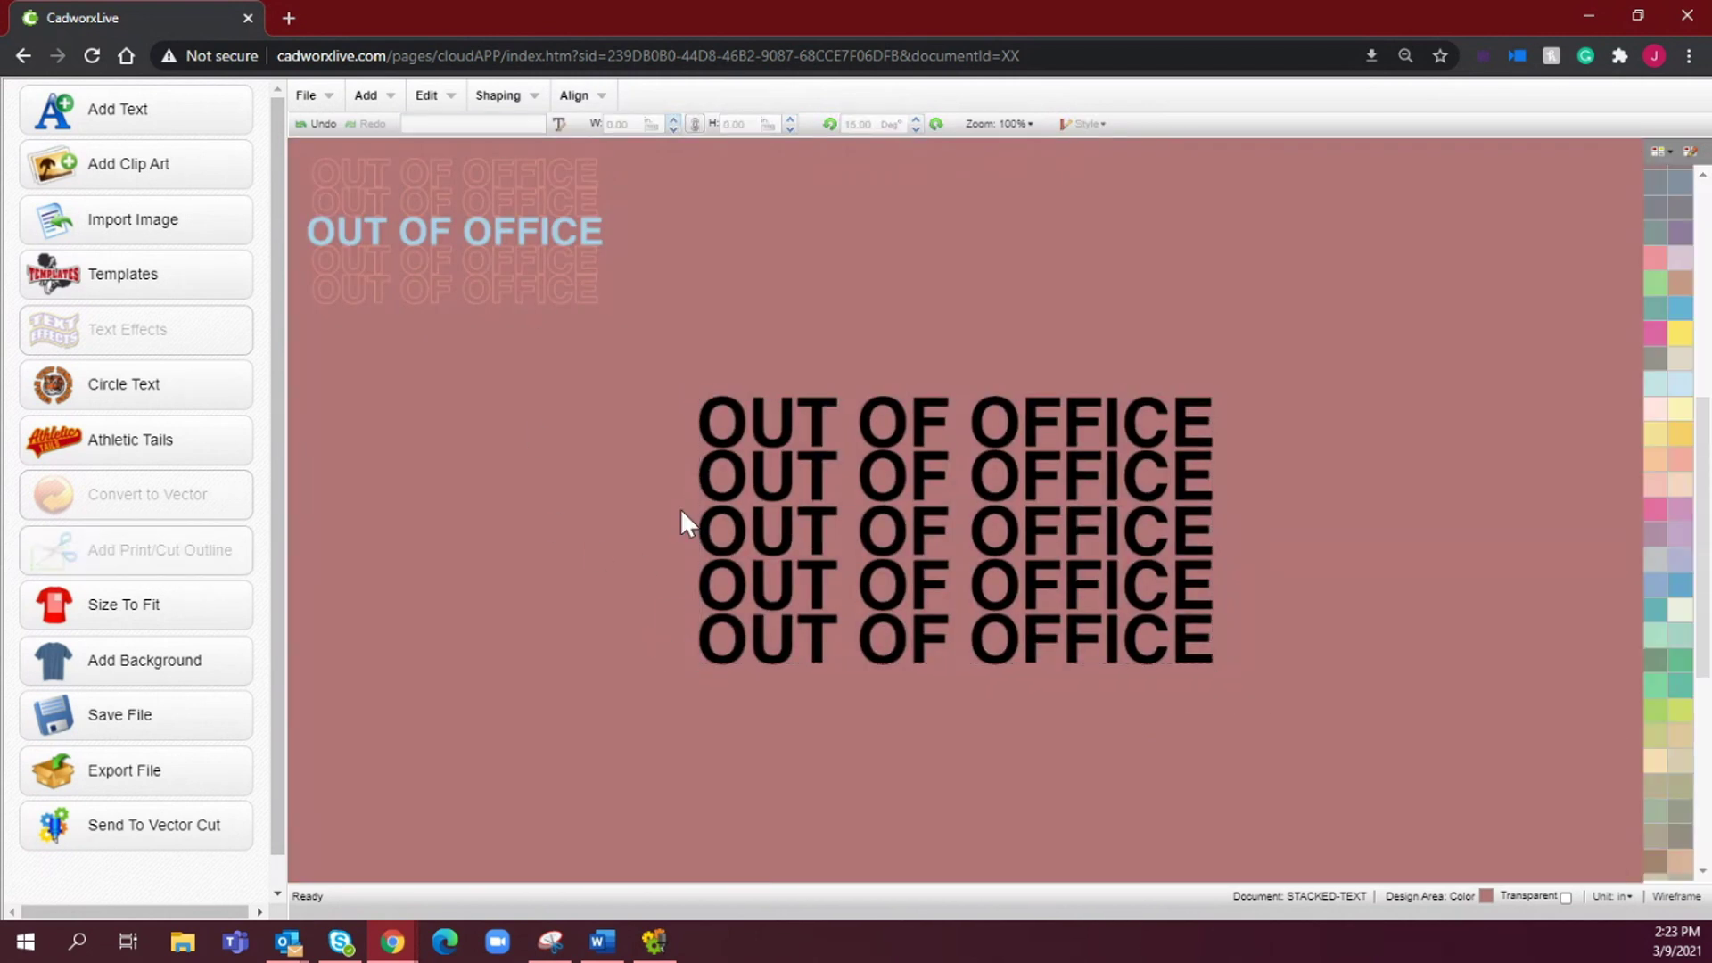
- Condense the top two lines into one shape and the bottom two into another
{"action": "left_click_drag", "start_coordinate": [674, 352], "coordinate": [1235, 510]}
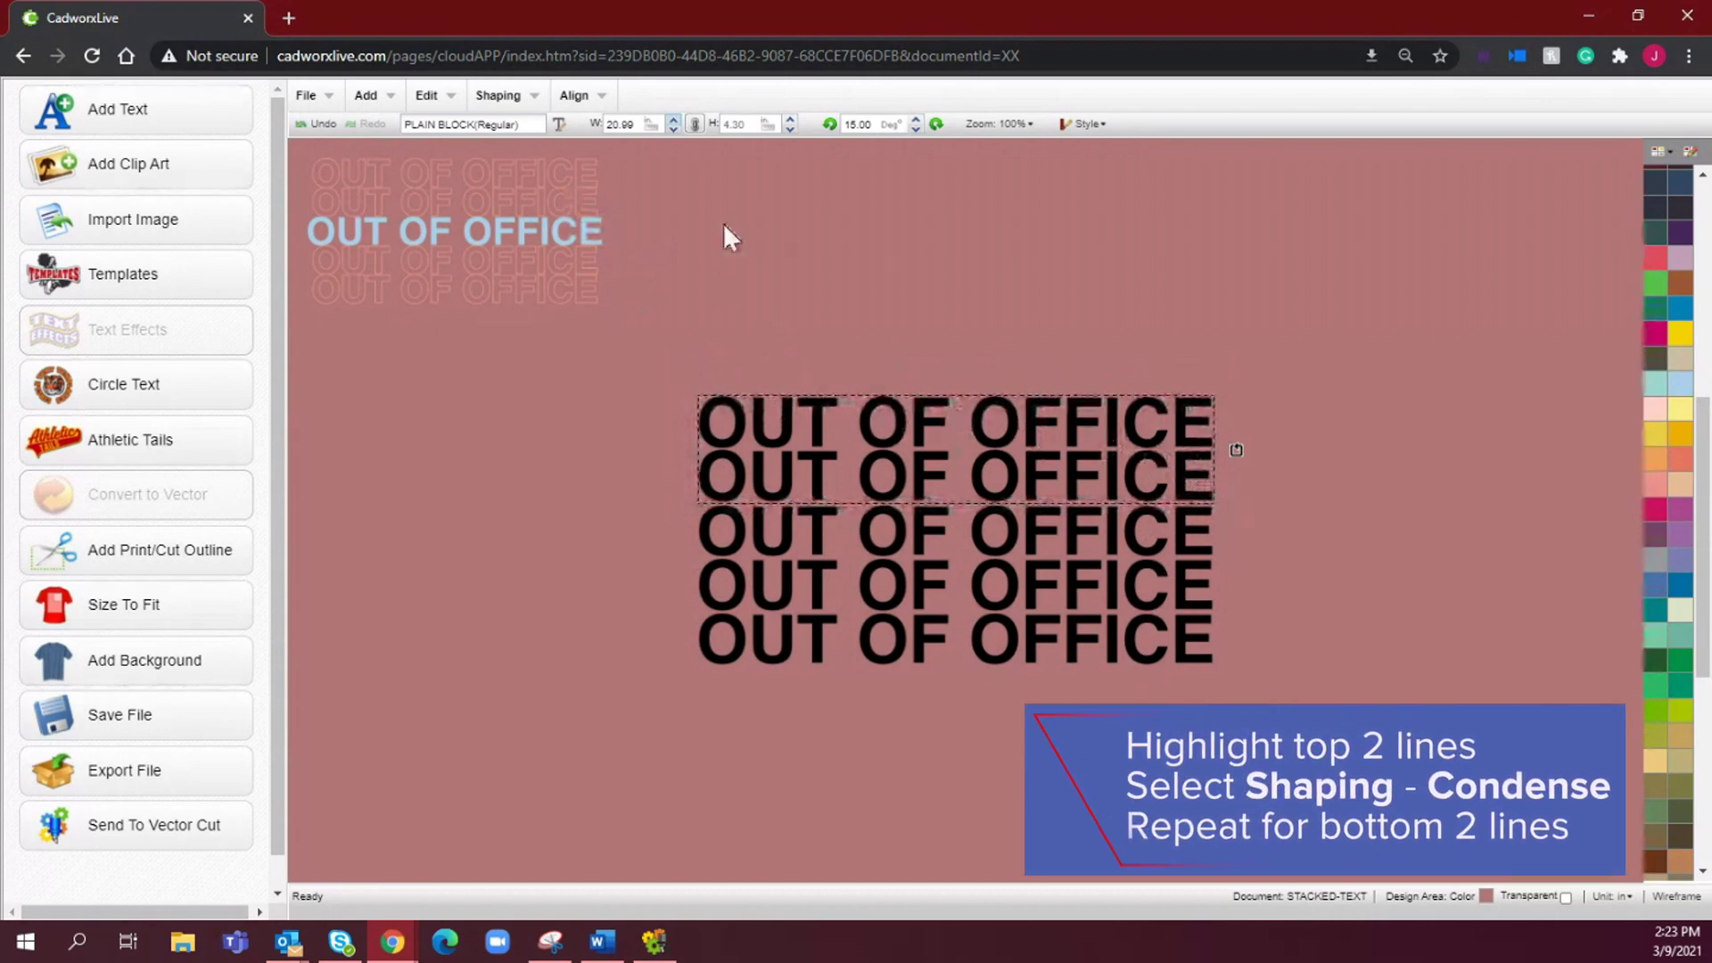
{"action": "left_click", "coordinate": [518, 98]}
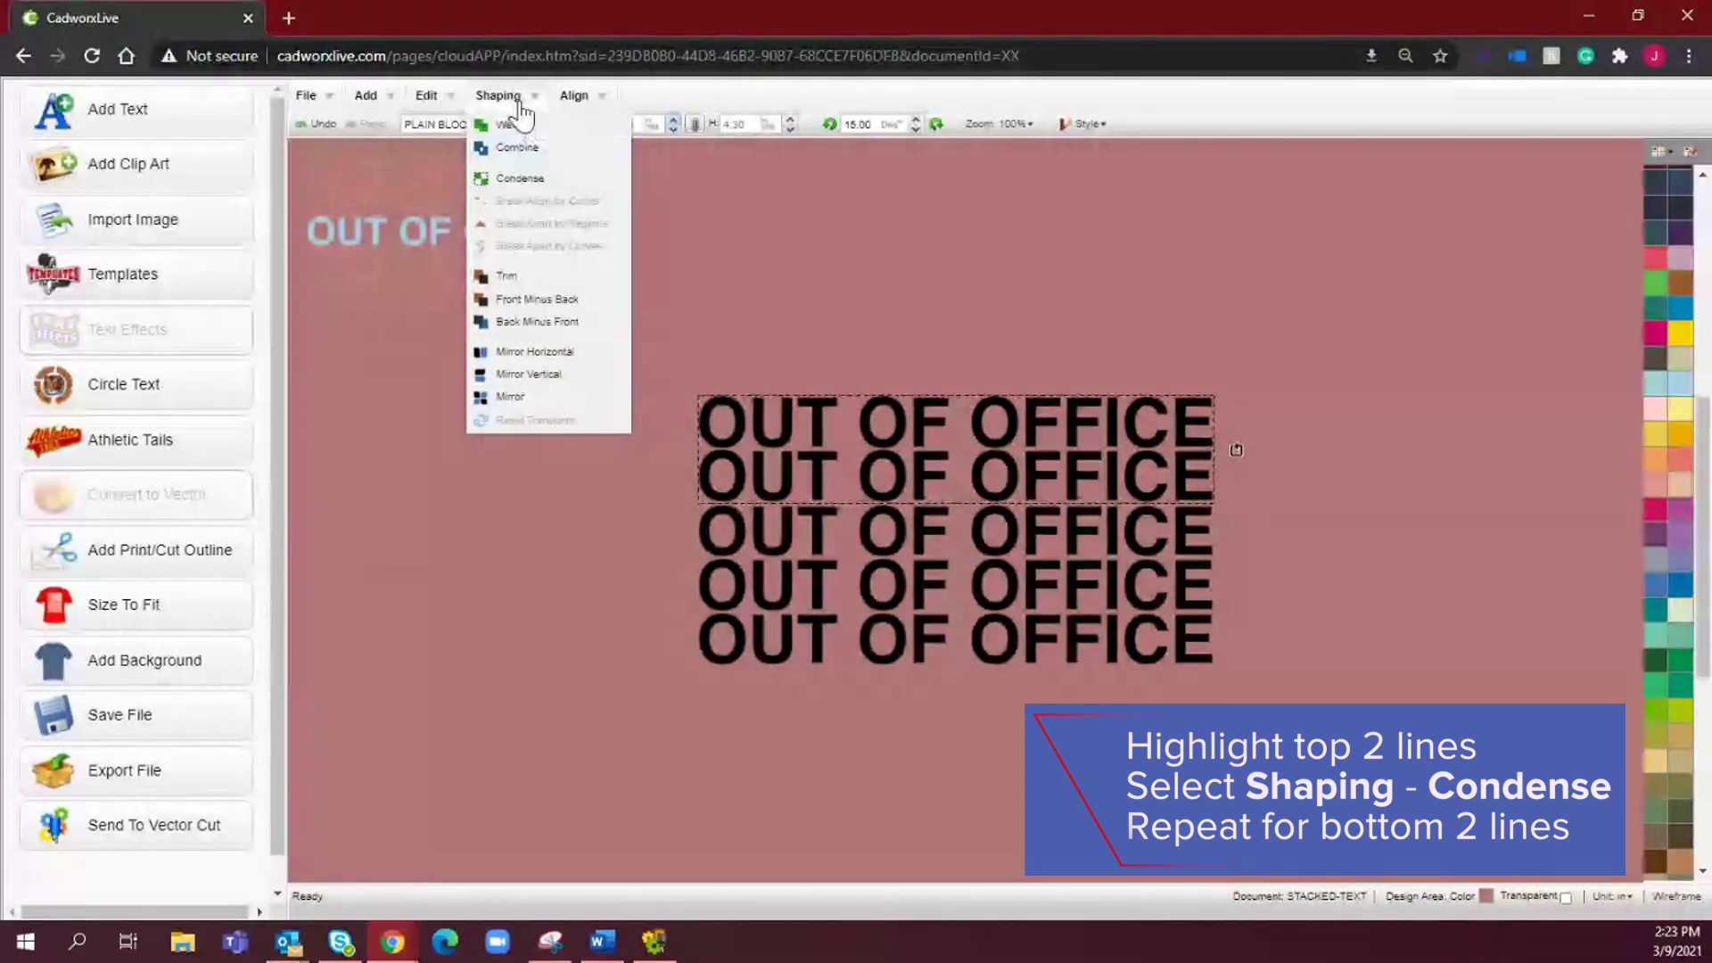
{"action": "left_click", "coordinate": [526, 178]}
{"action": "left_click_drag", "start_coordinate": [1350, 744], "coordinate": [672, 546]}
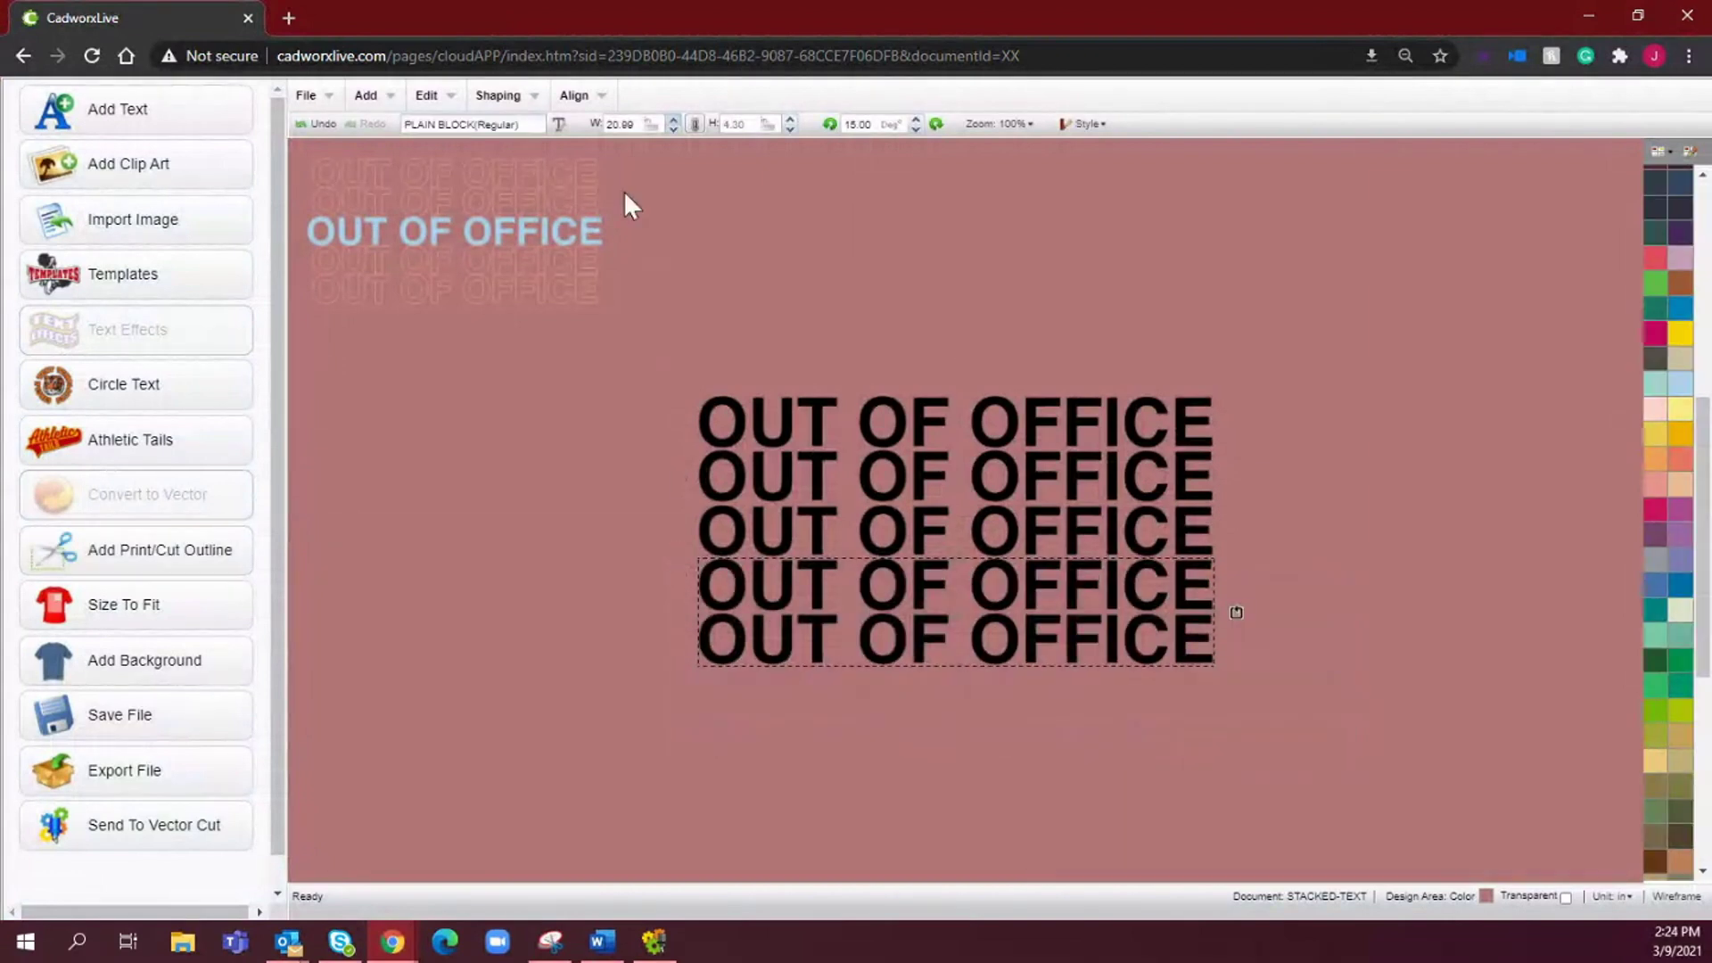
{"action": "left_click", "coordinate": [503, 96]}
{"action": "left_click", "coordinate": [561, 180]}
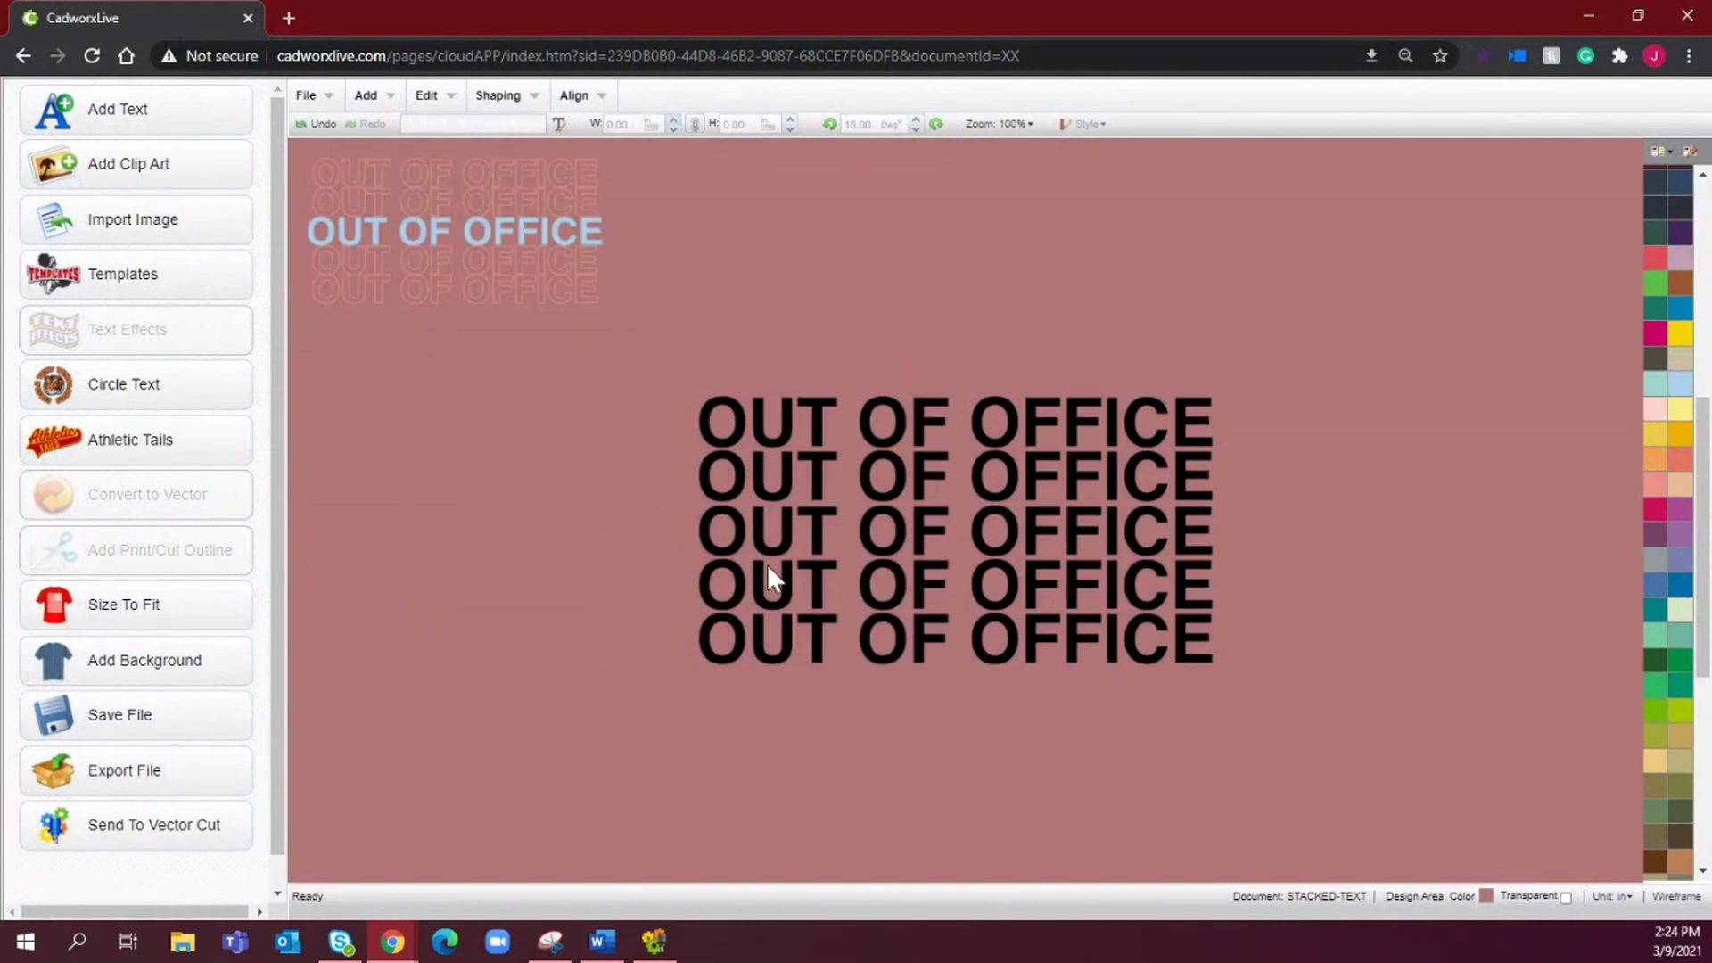
- Condense the top and bottom pairs into one object and open it in the Editor
{"action": "left_click", "coordinate": [767, 563]}
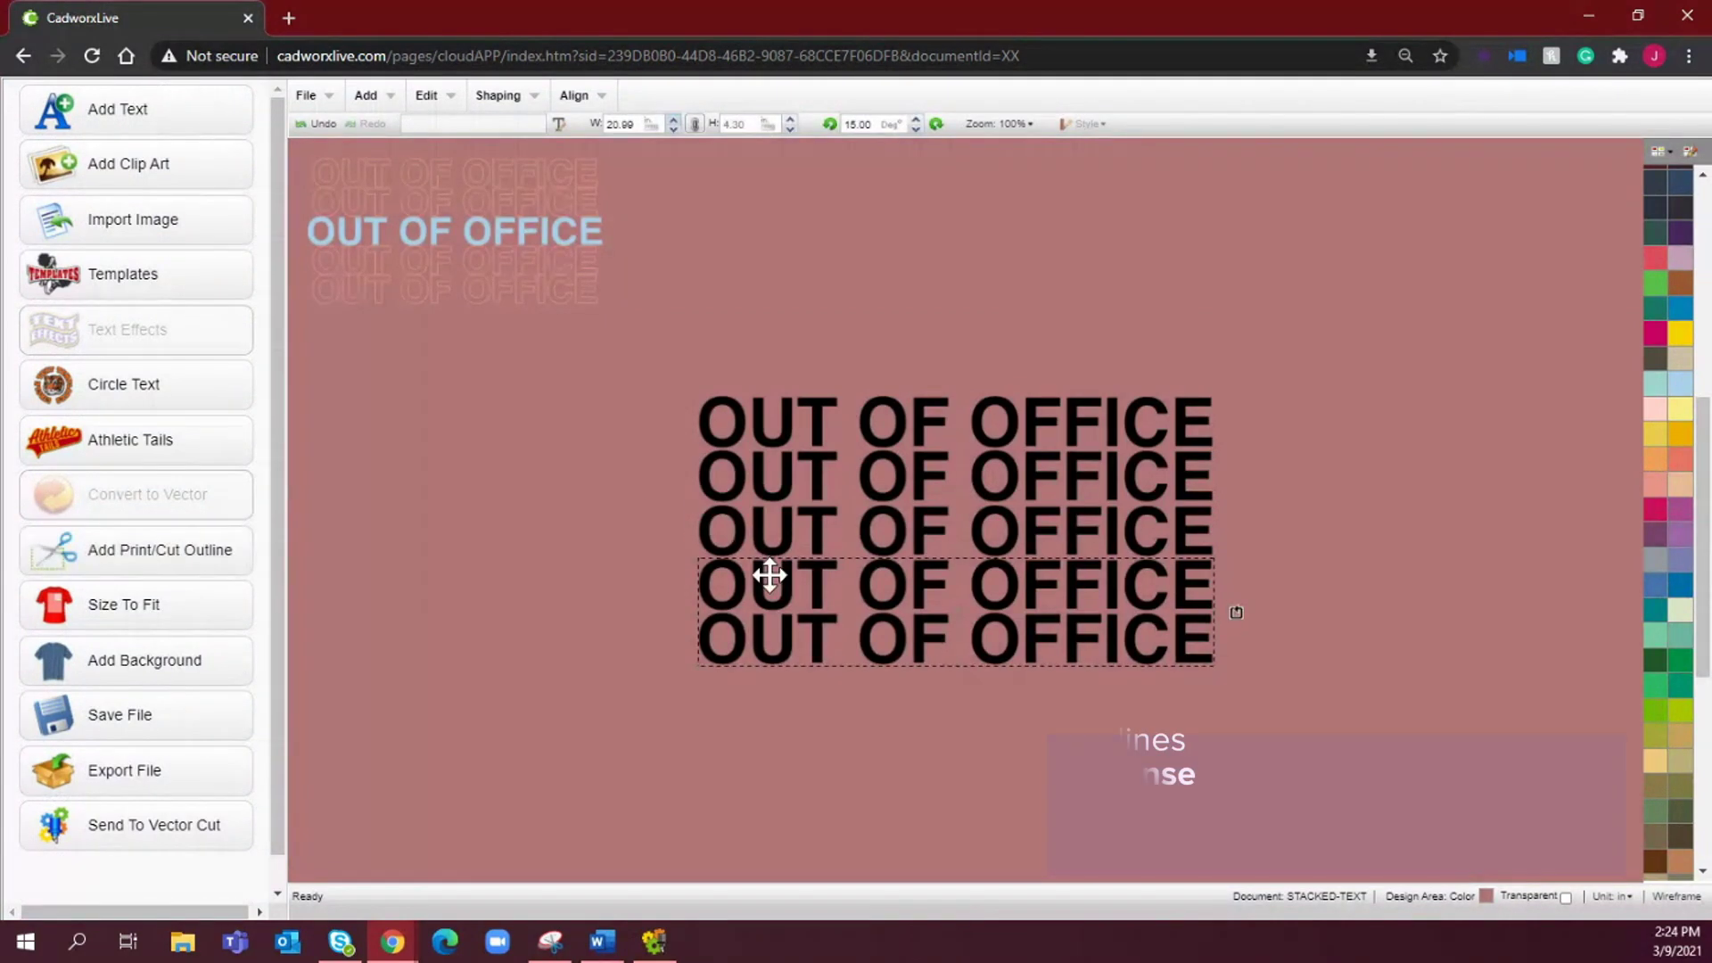
{"action": "left_click", "coordinate": [794, 452], "text": "shift"}
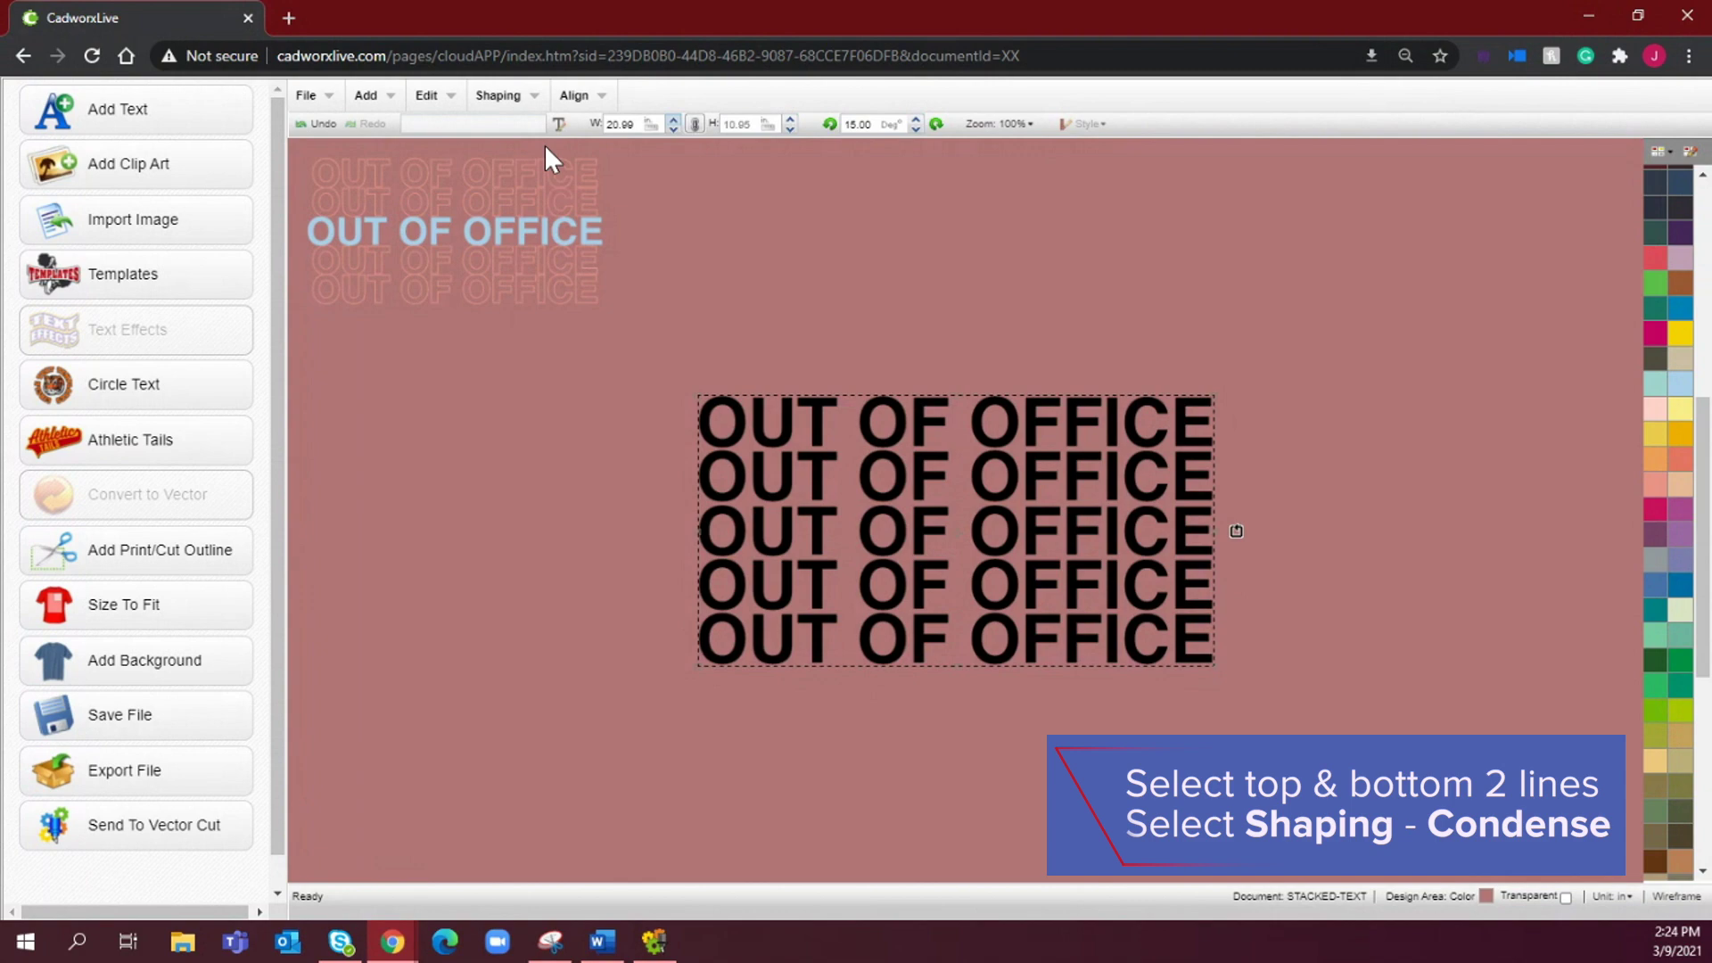
{"action": "left_click", "coordinate": [499, 96]}
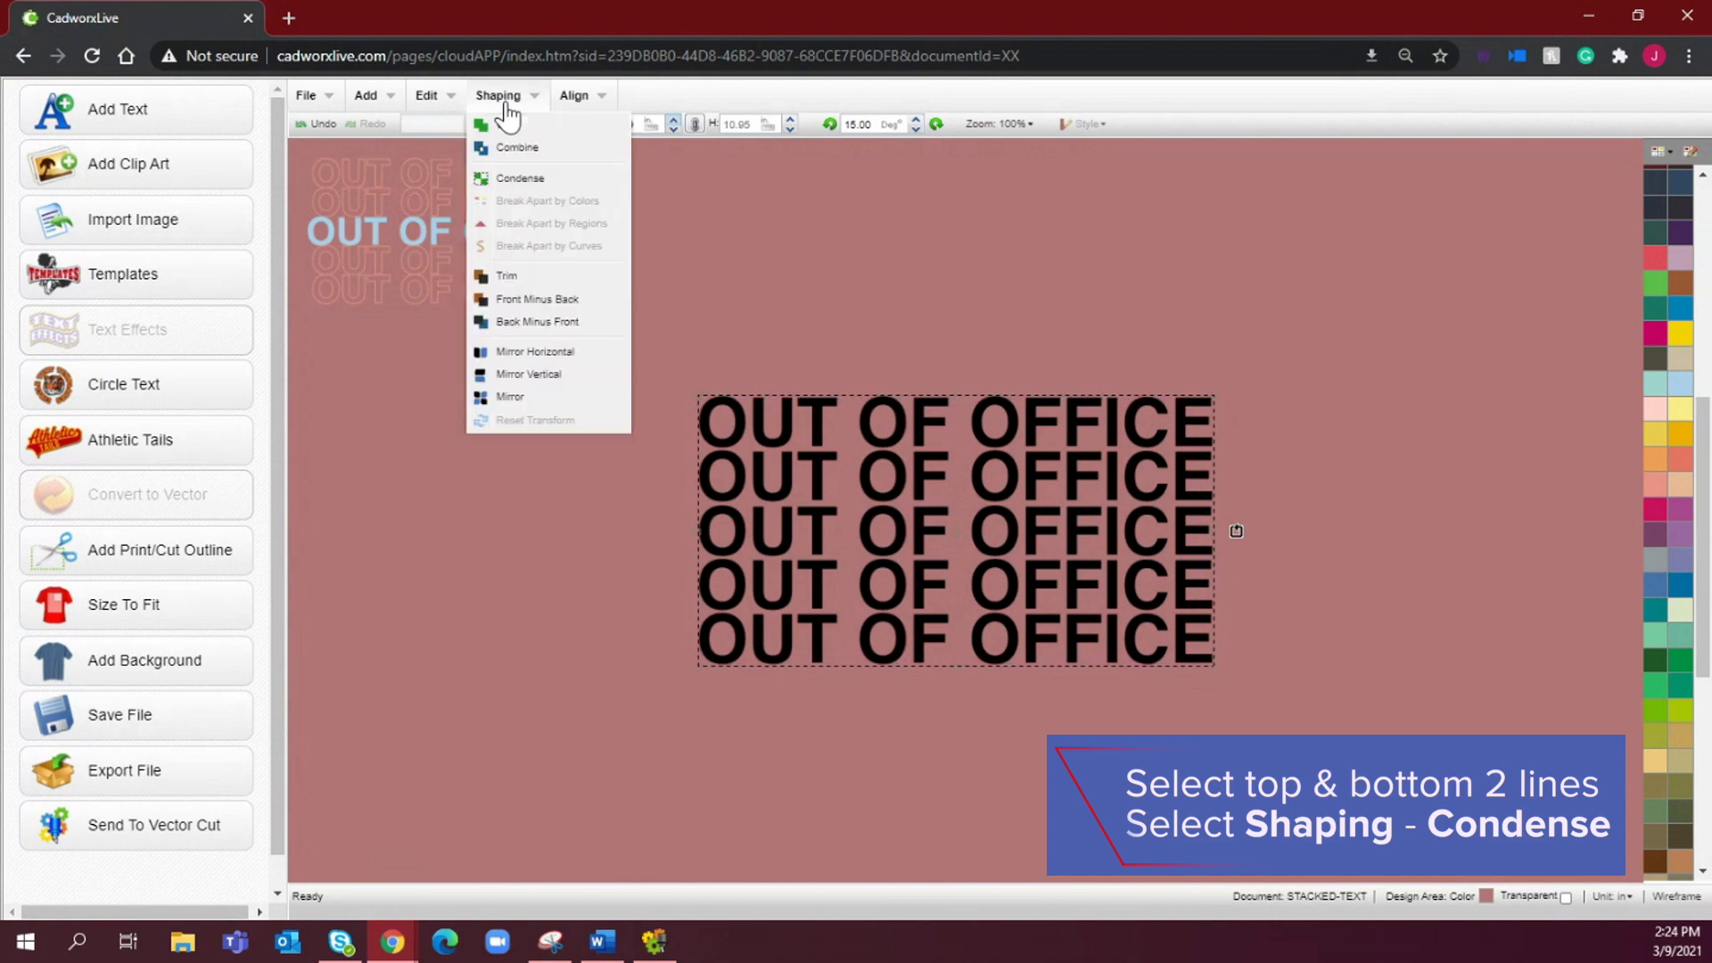
{"action": "left_click", "coordinate": [541, 183]}
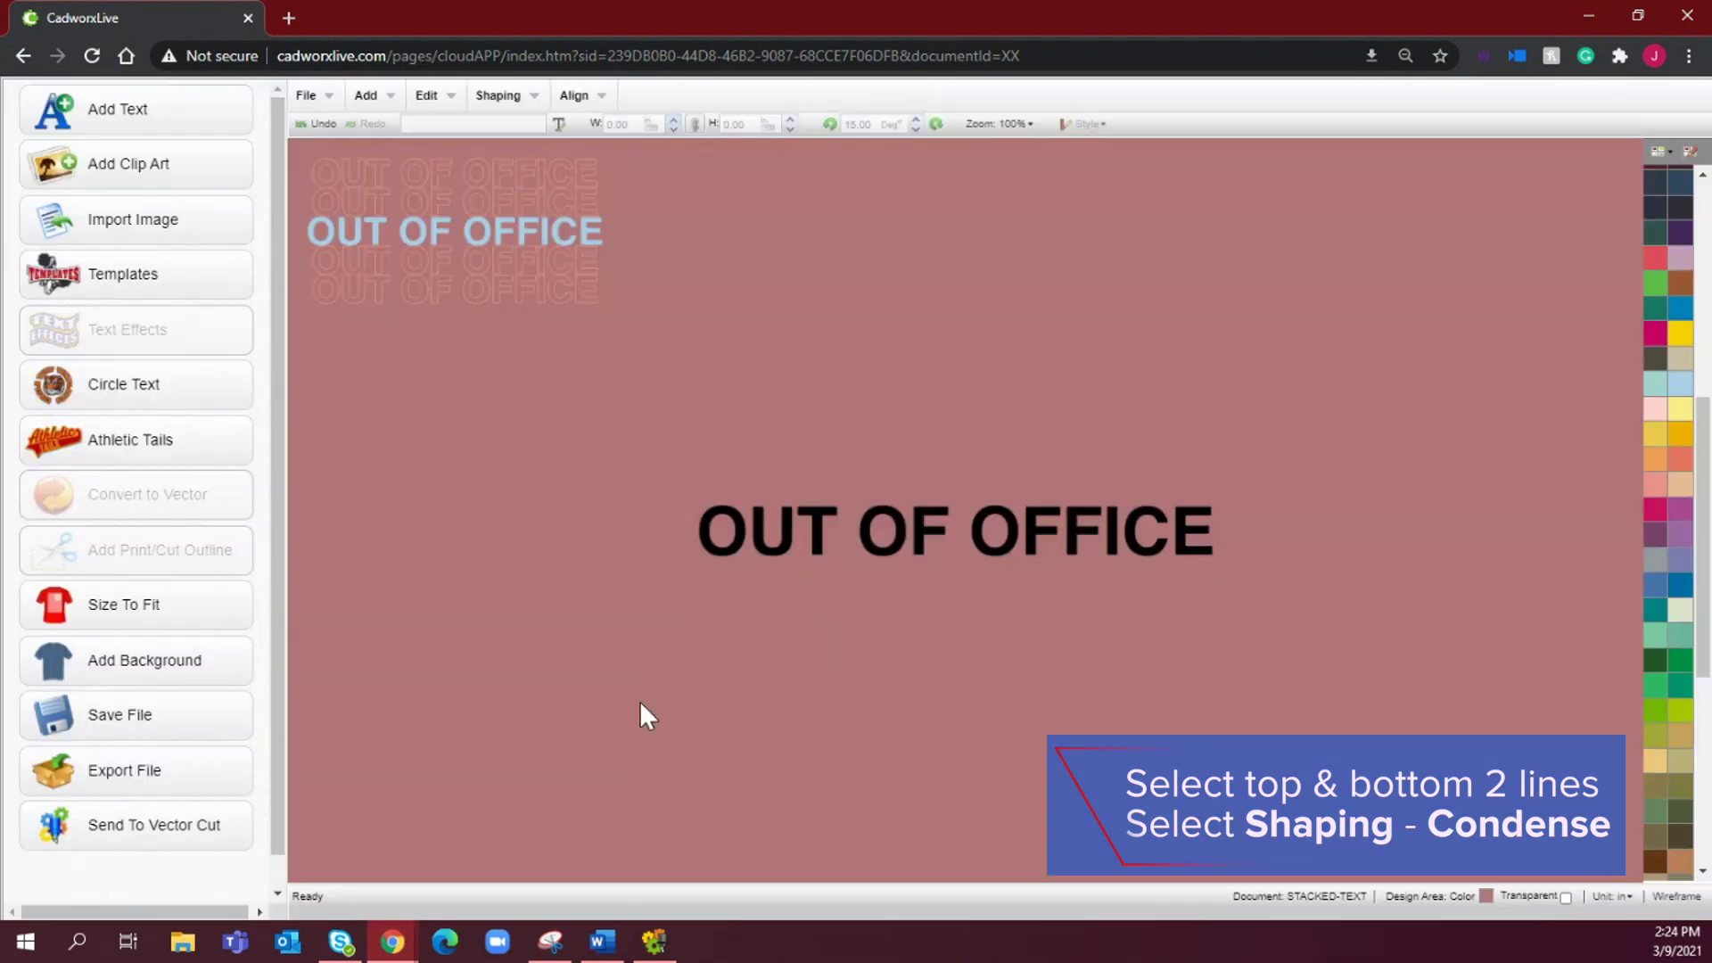
{"action": "left_click", "coordinate": [854, 418]}
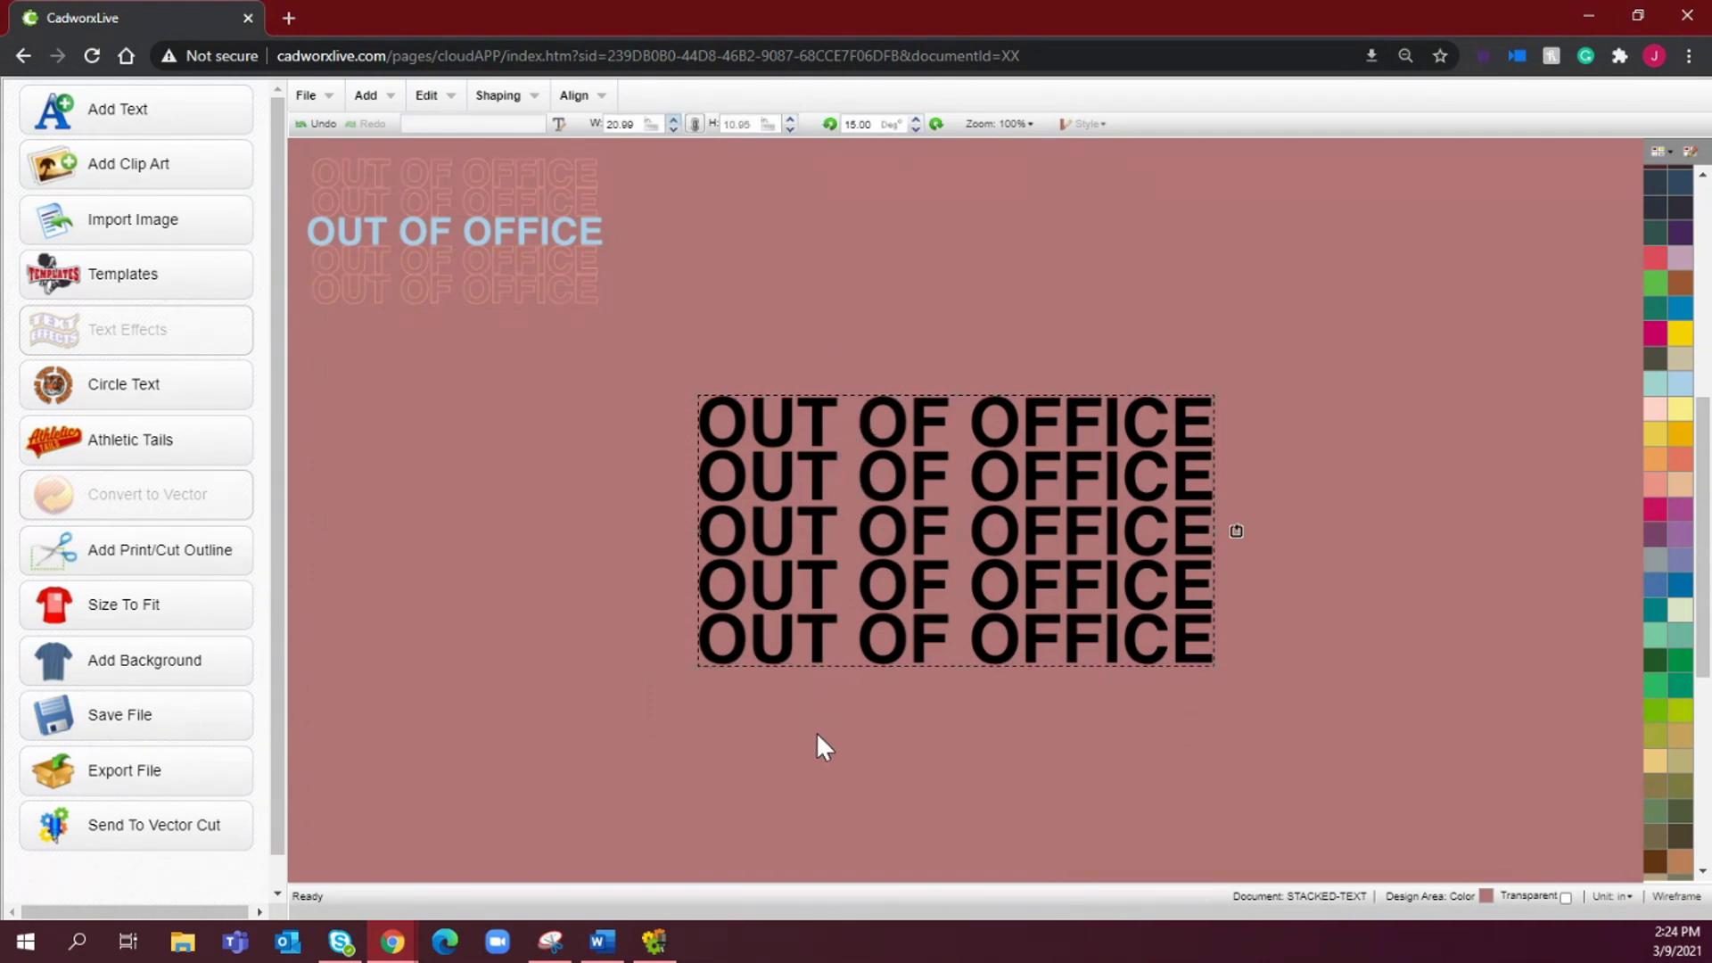
{"action": "double_click", "coordinate": [823, 445]}
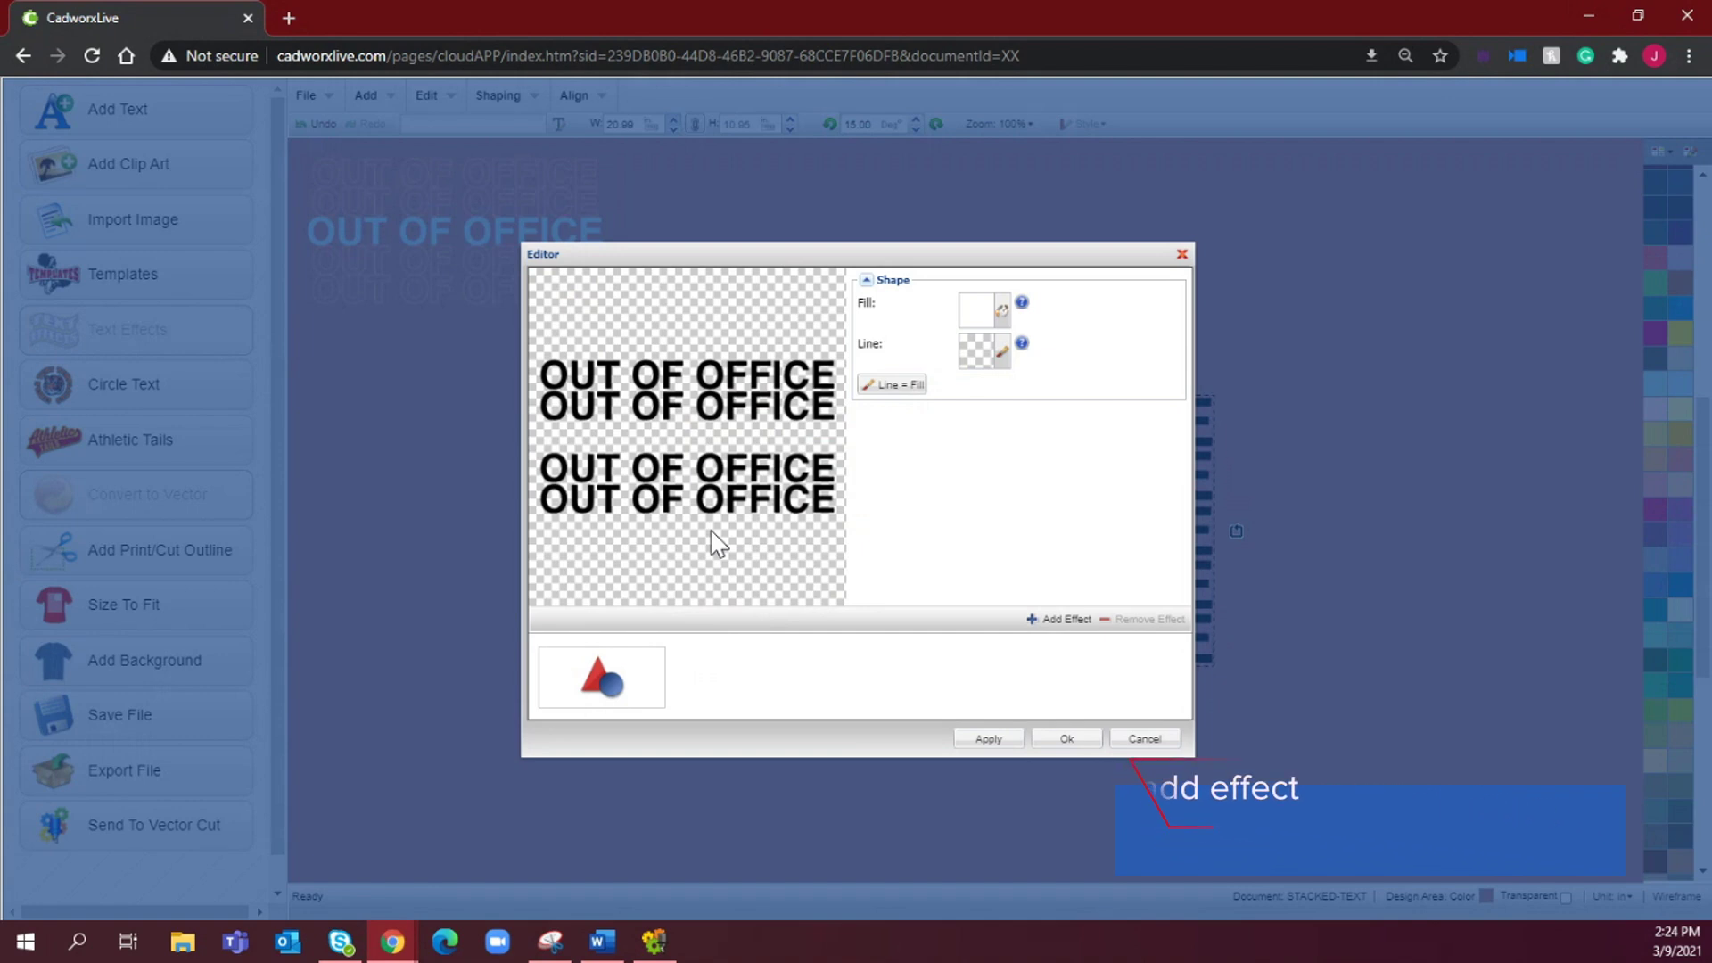
- Add a Combined Contour effect (offset 0.08, 1 step, outside) with a Dusty Rose fill
{"action": "left_click", "coordinate": [1057, 622]}
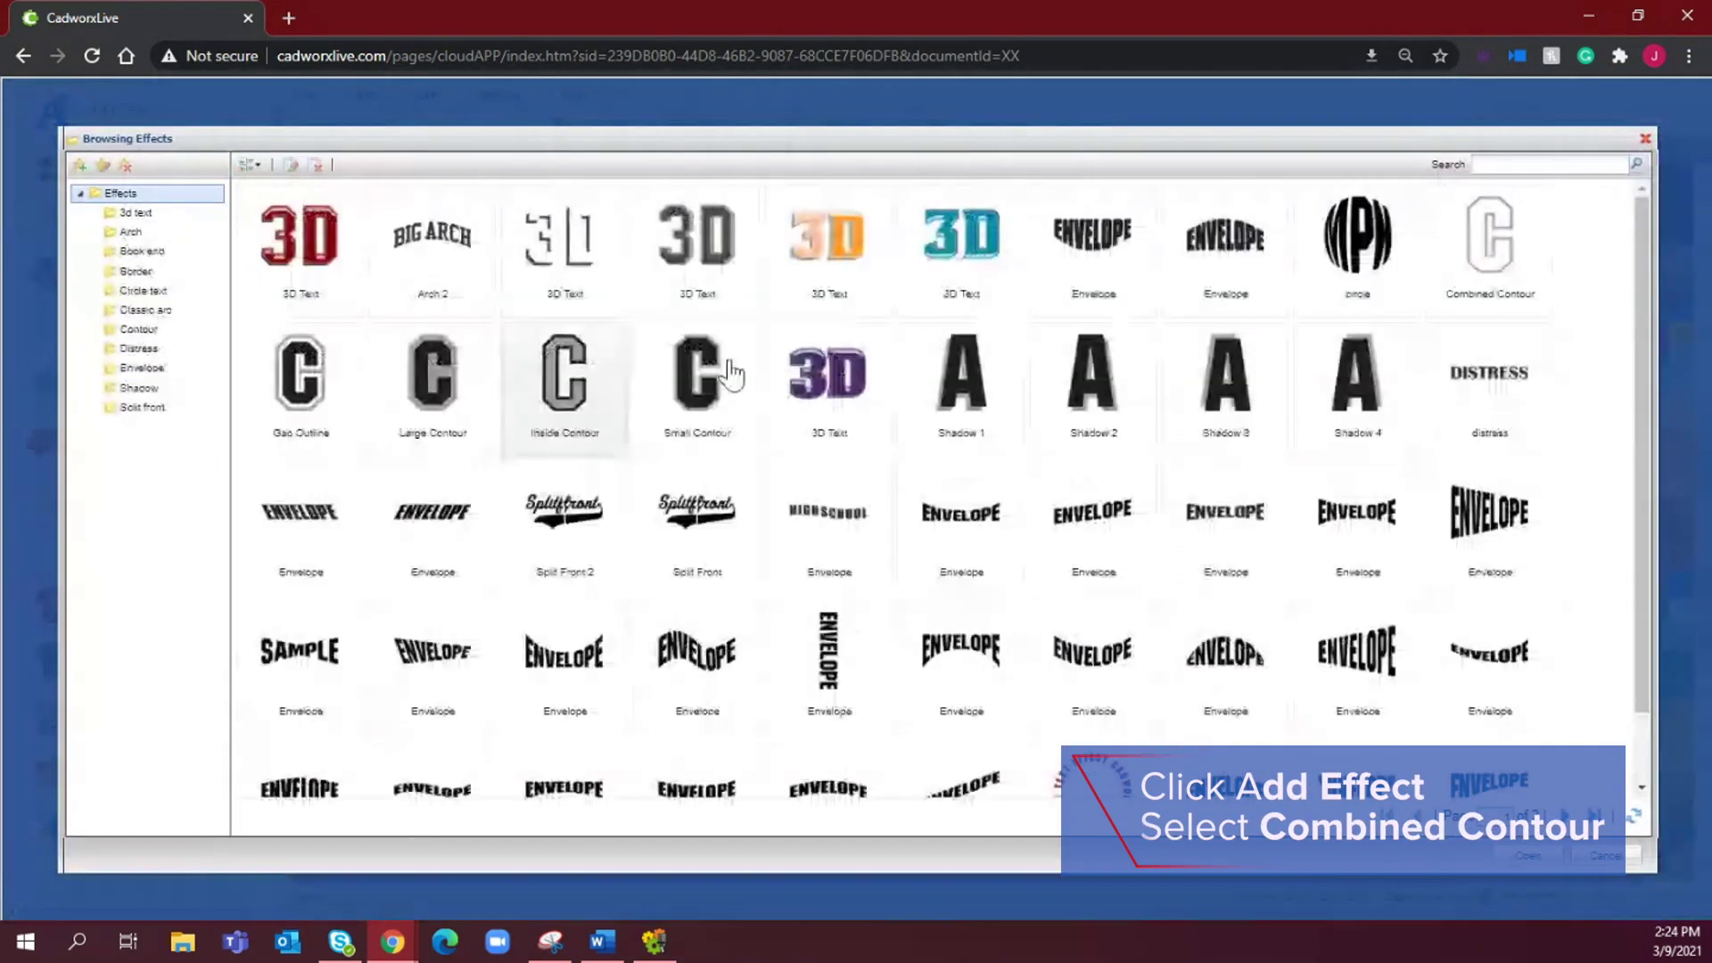
{"action": "double_click", "coordinate": [1490, 237]}
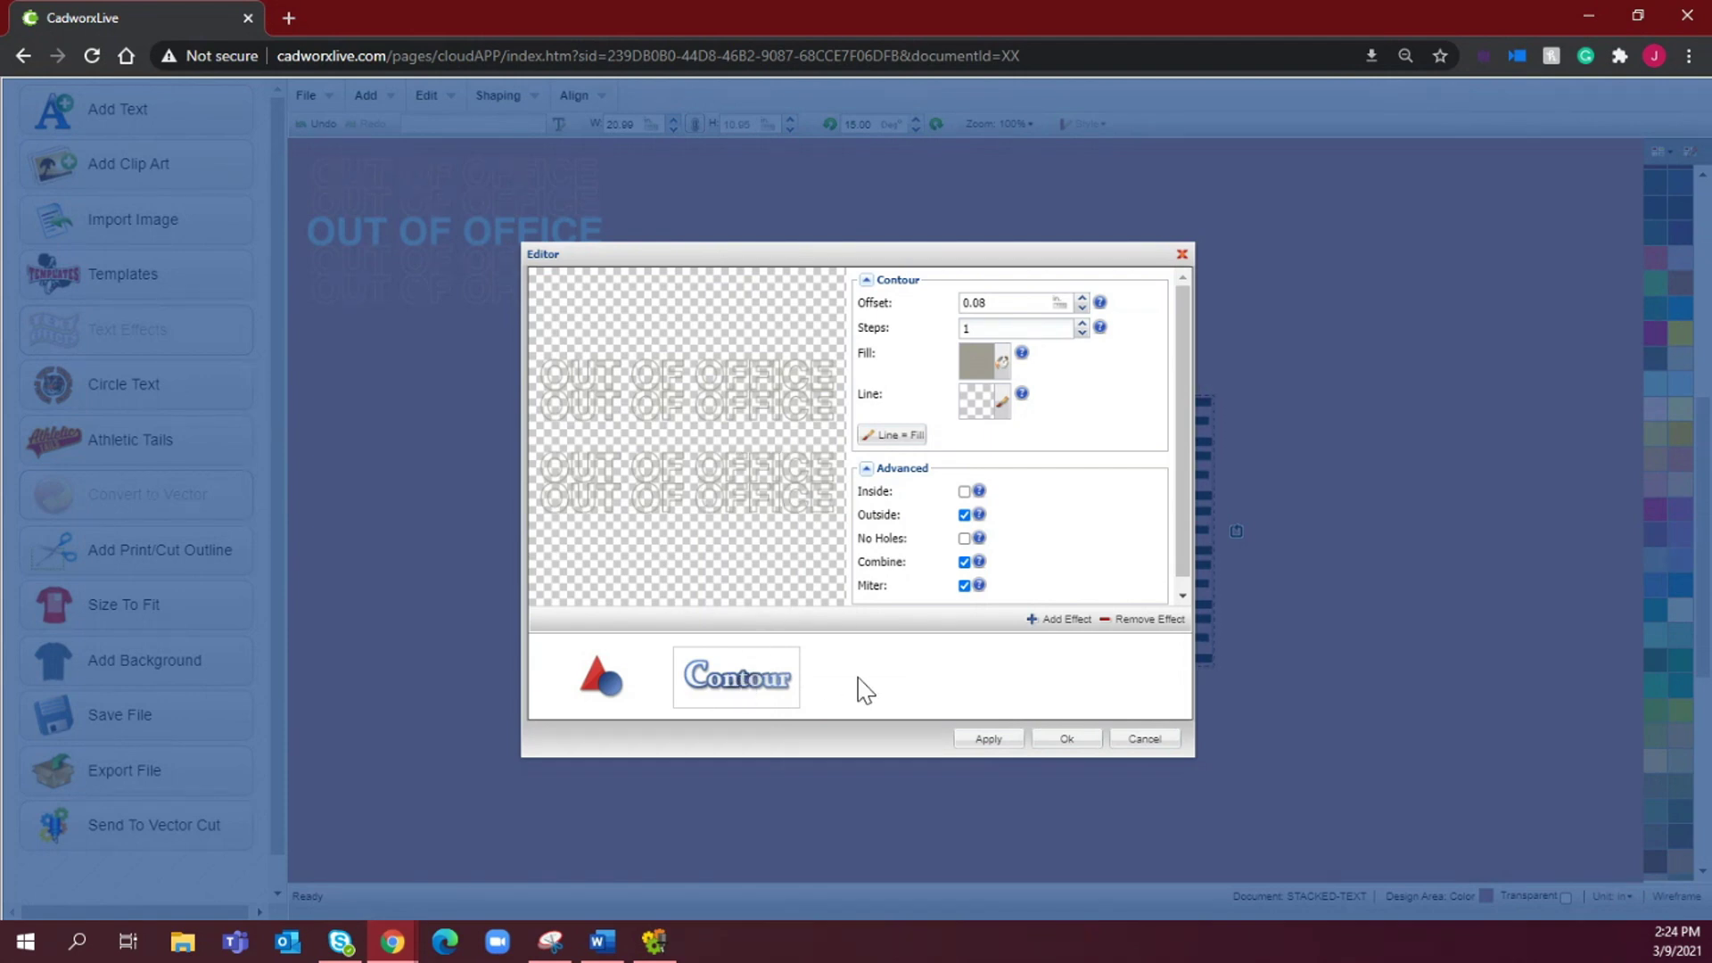
{"action": "left_click", "coordinate": [1065, 741]}
{"action": "left_click", "coordinate": [994, 368]}
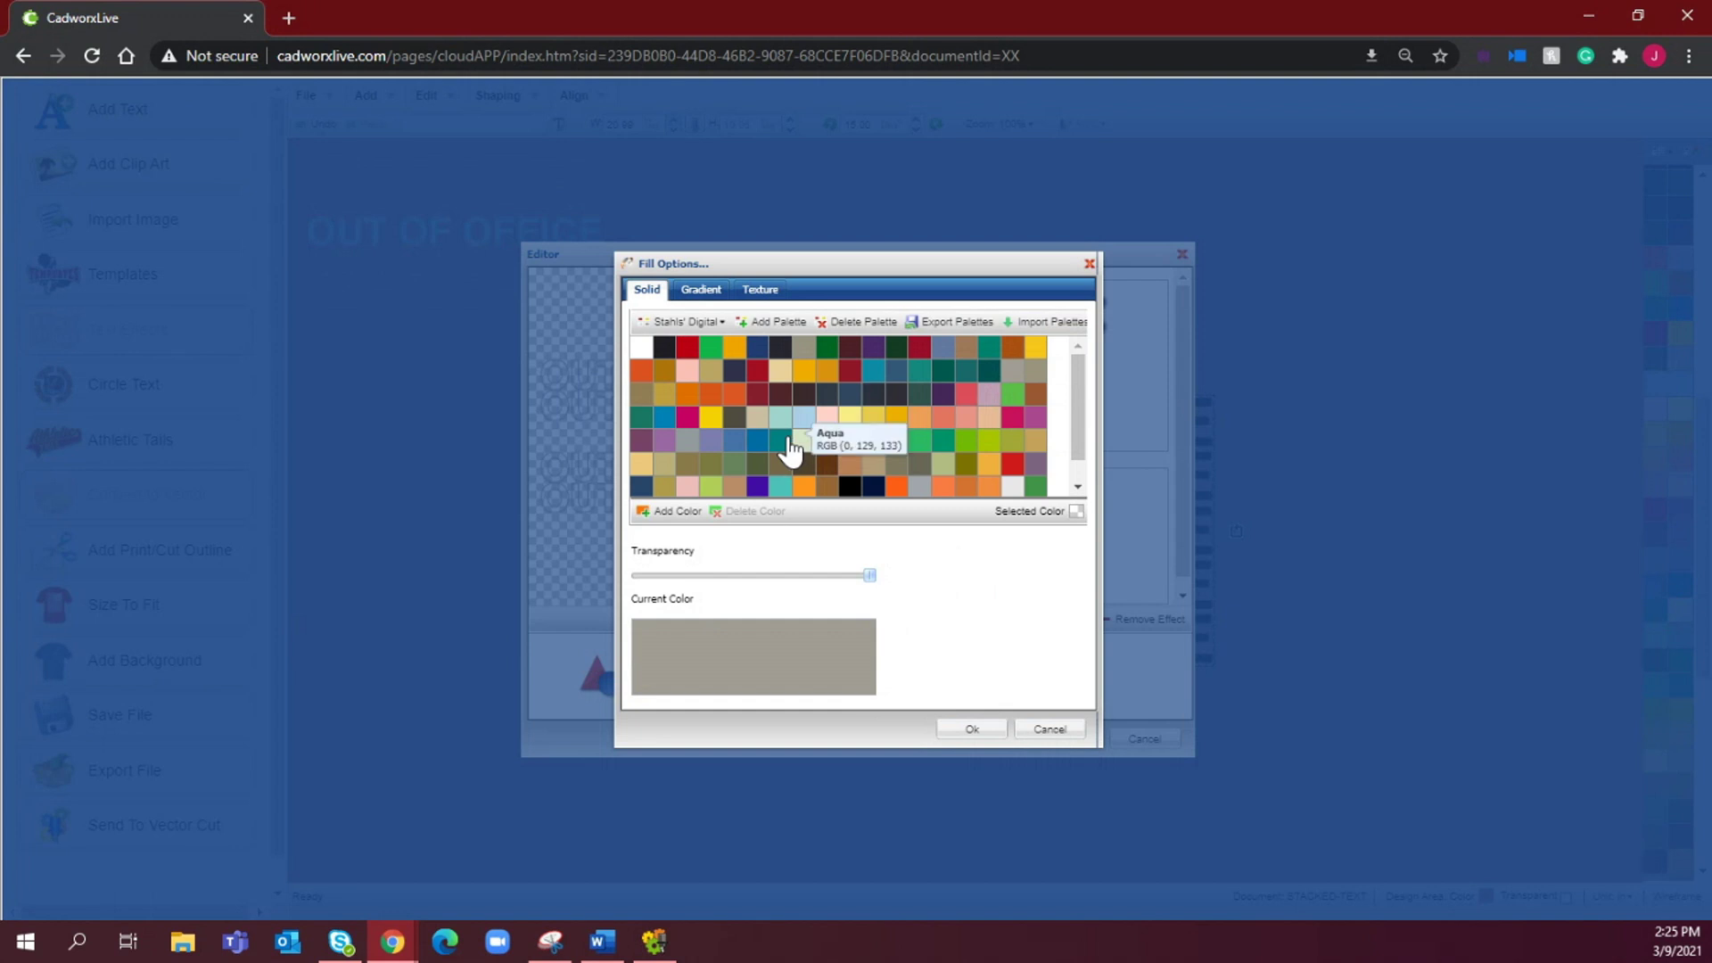
{"action": "scroll", "coordinate": [790, 451], "scroll_direction": "down", "scroll_amount": 1}
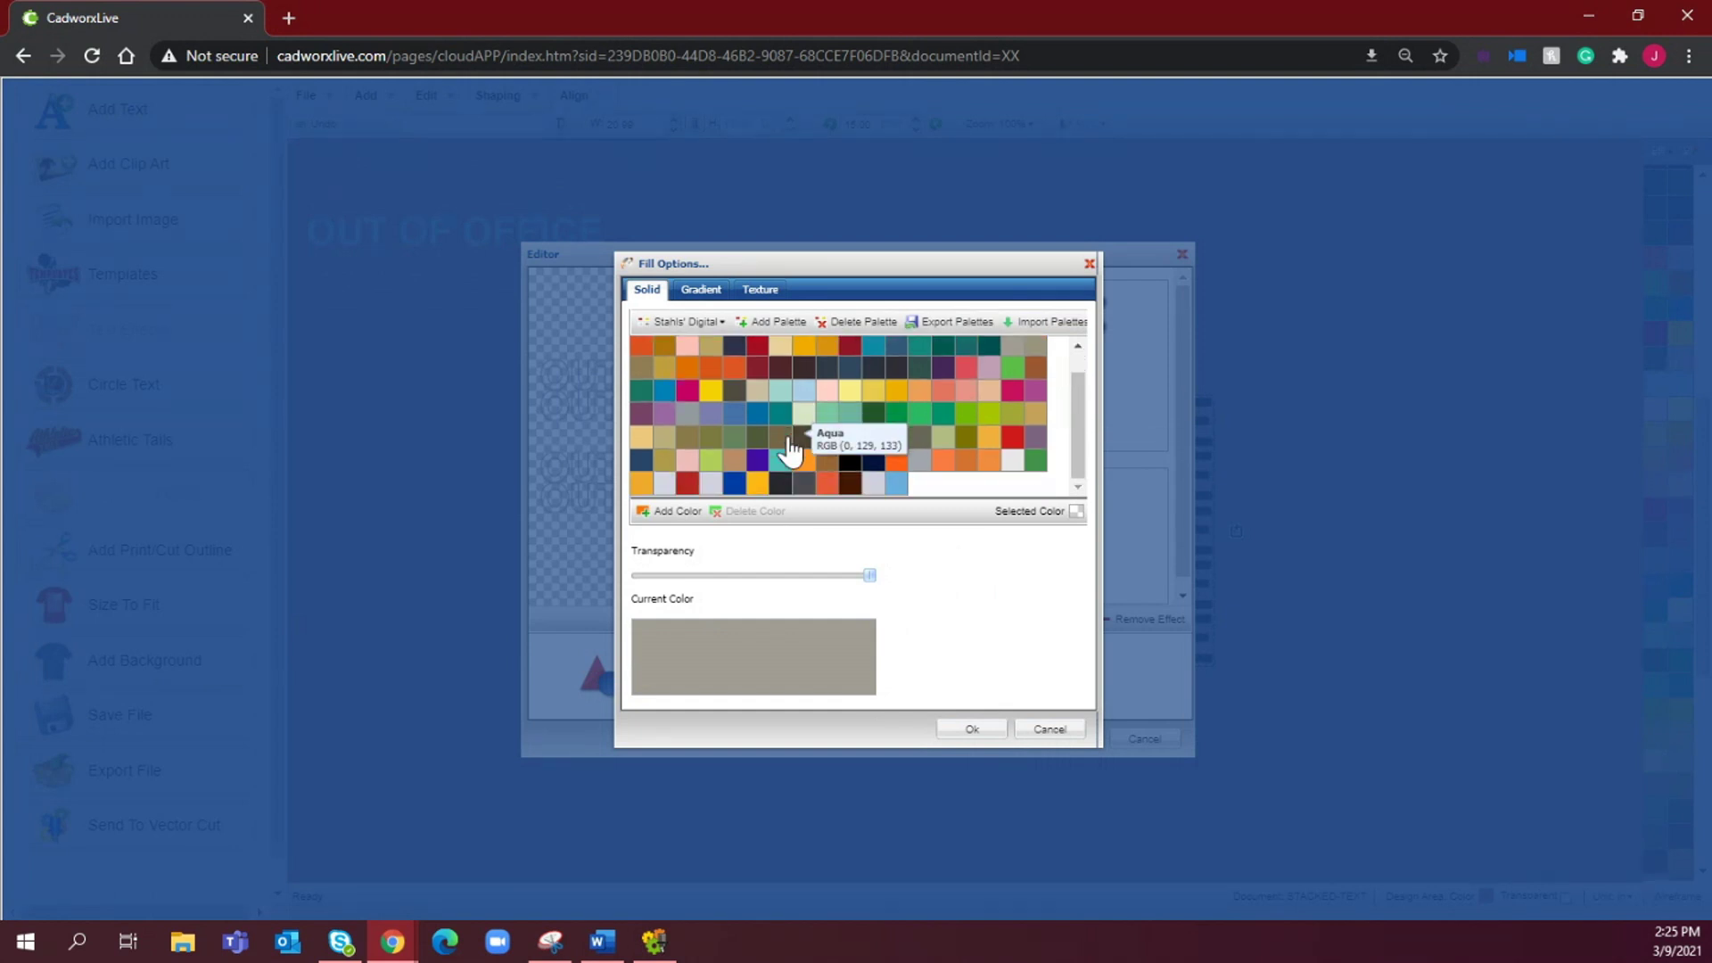
{"action": "left_click", "coordinate": [968, 392]}
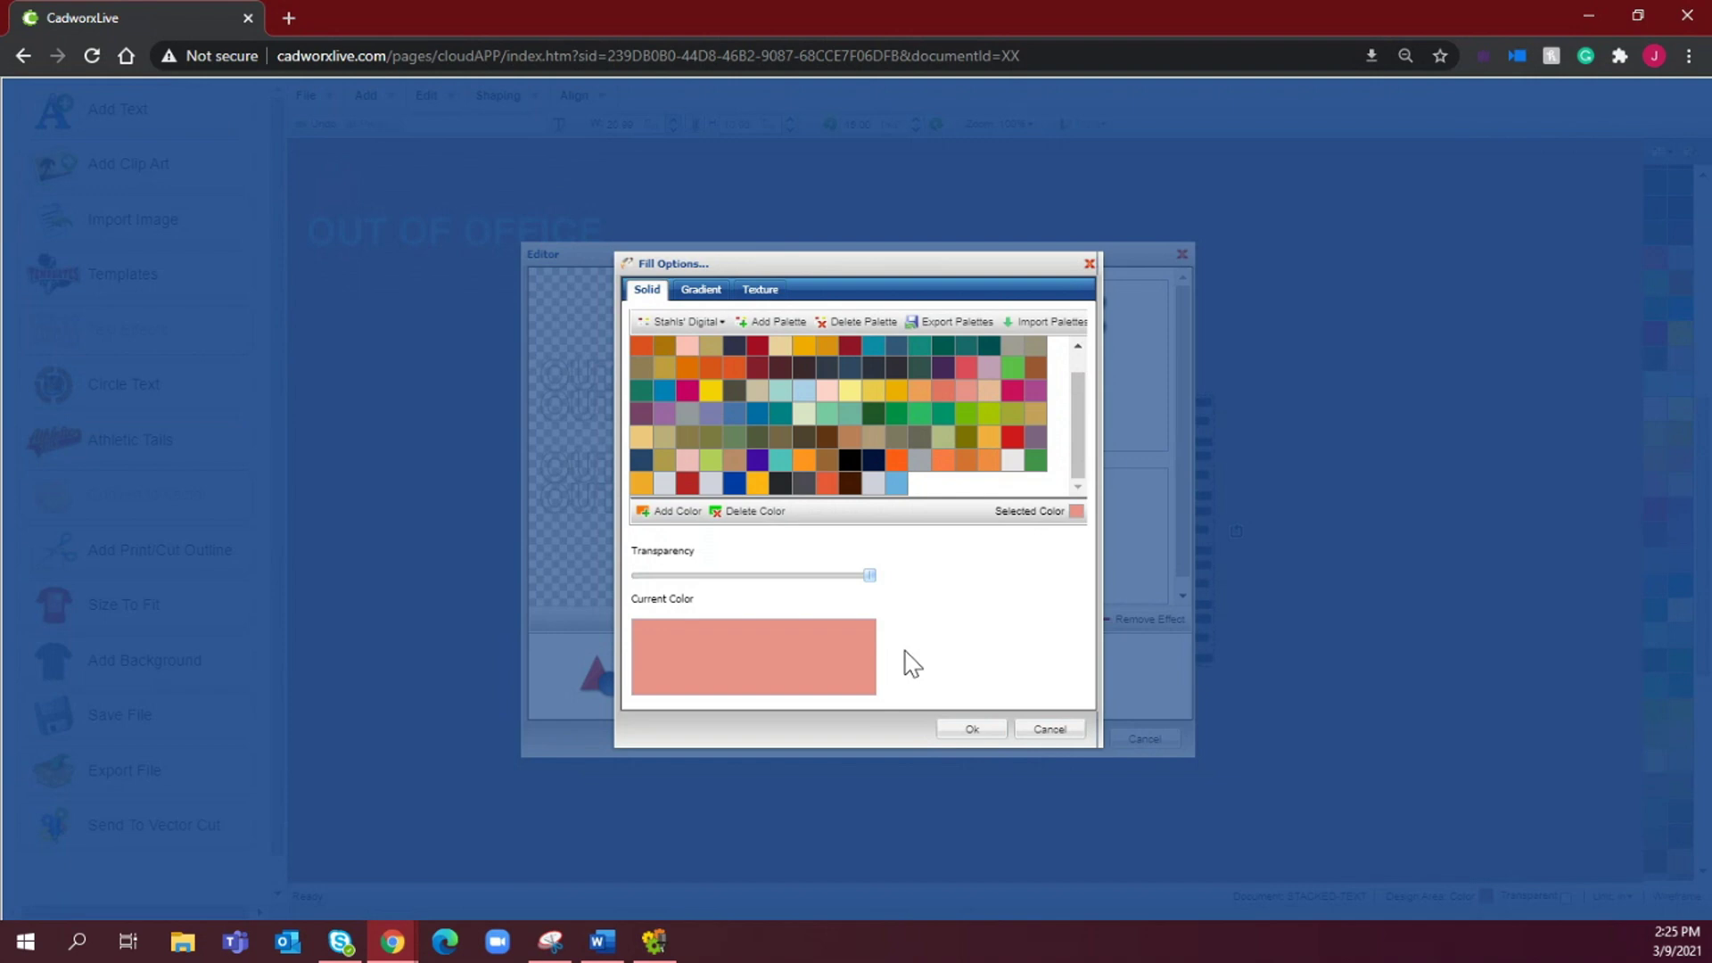
{"action": "left_click", "coordinate": [972, 731]}
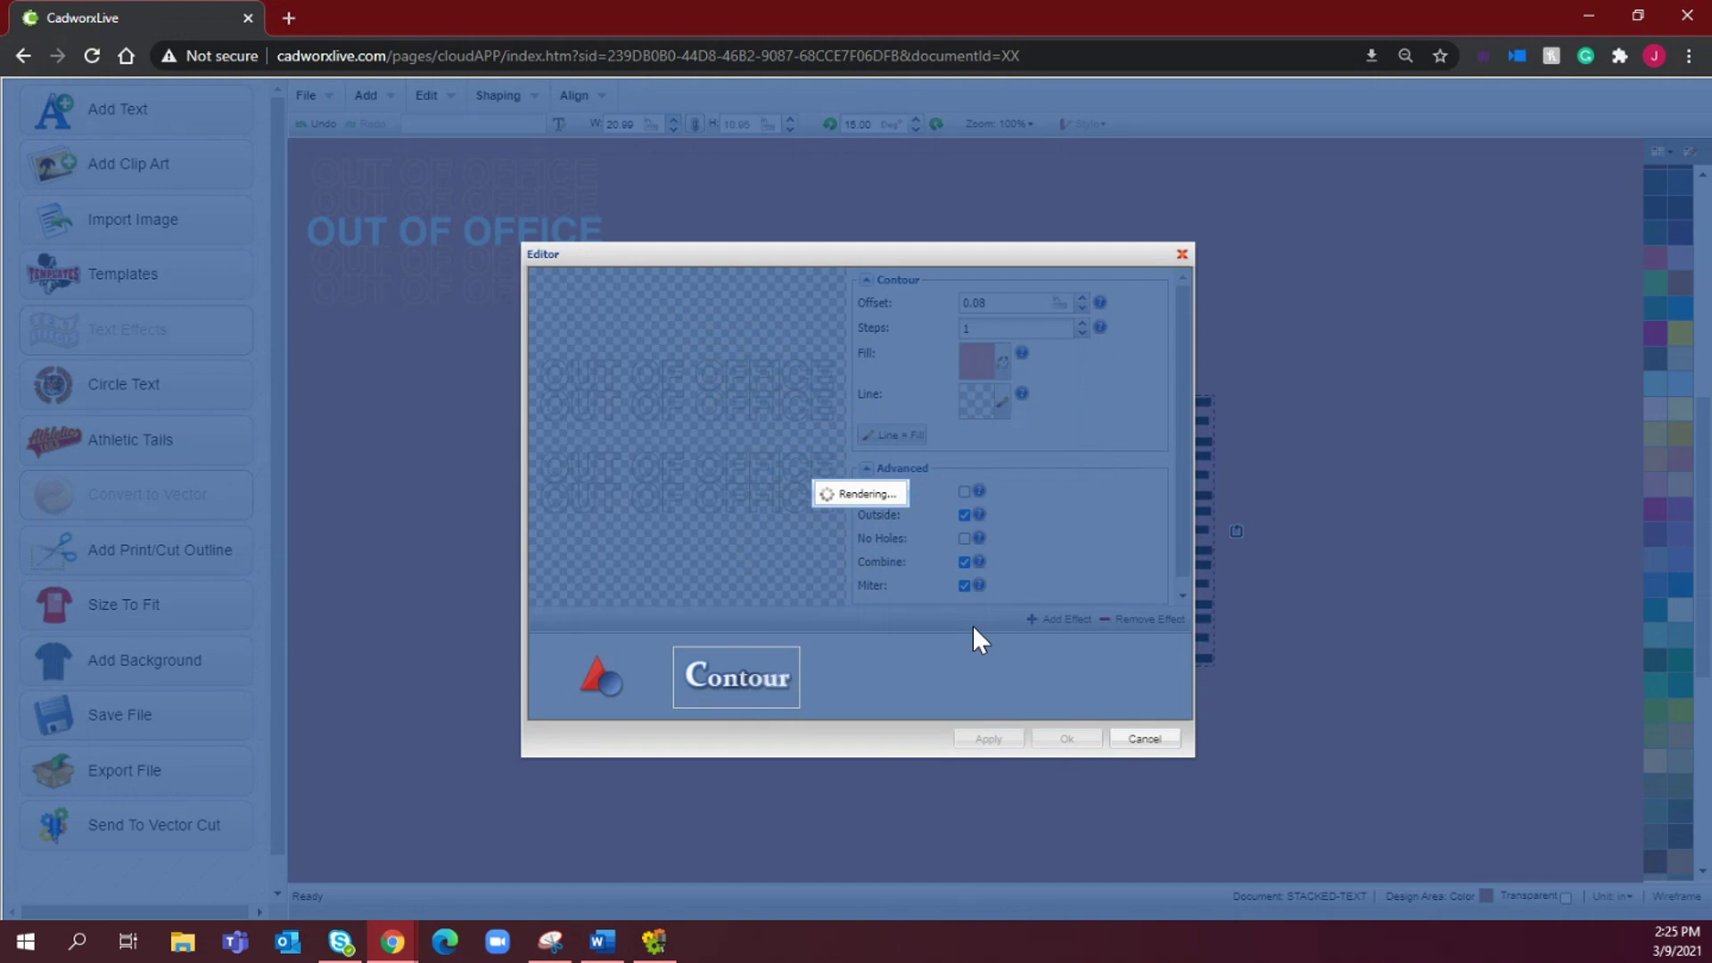
- Apply the contour and send the Dusty Rose outlined lines to back, behind the black center line
{"action": "left_click", "coordinate": [1061, 740]}
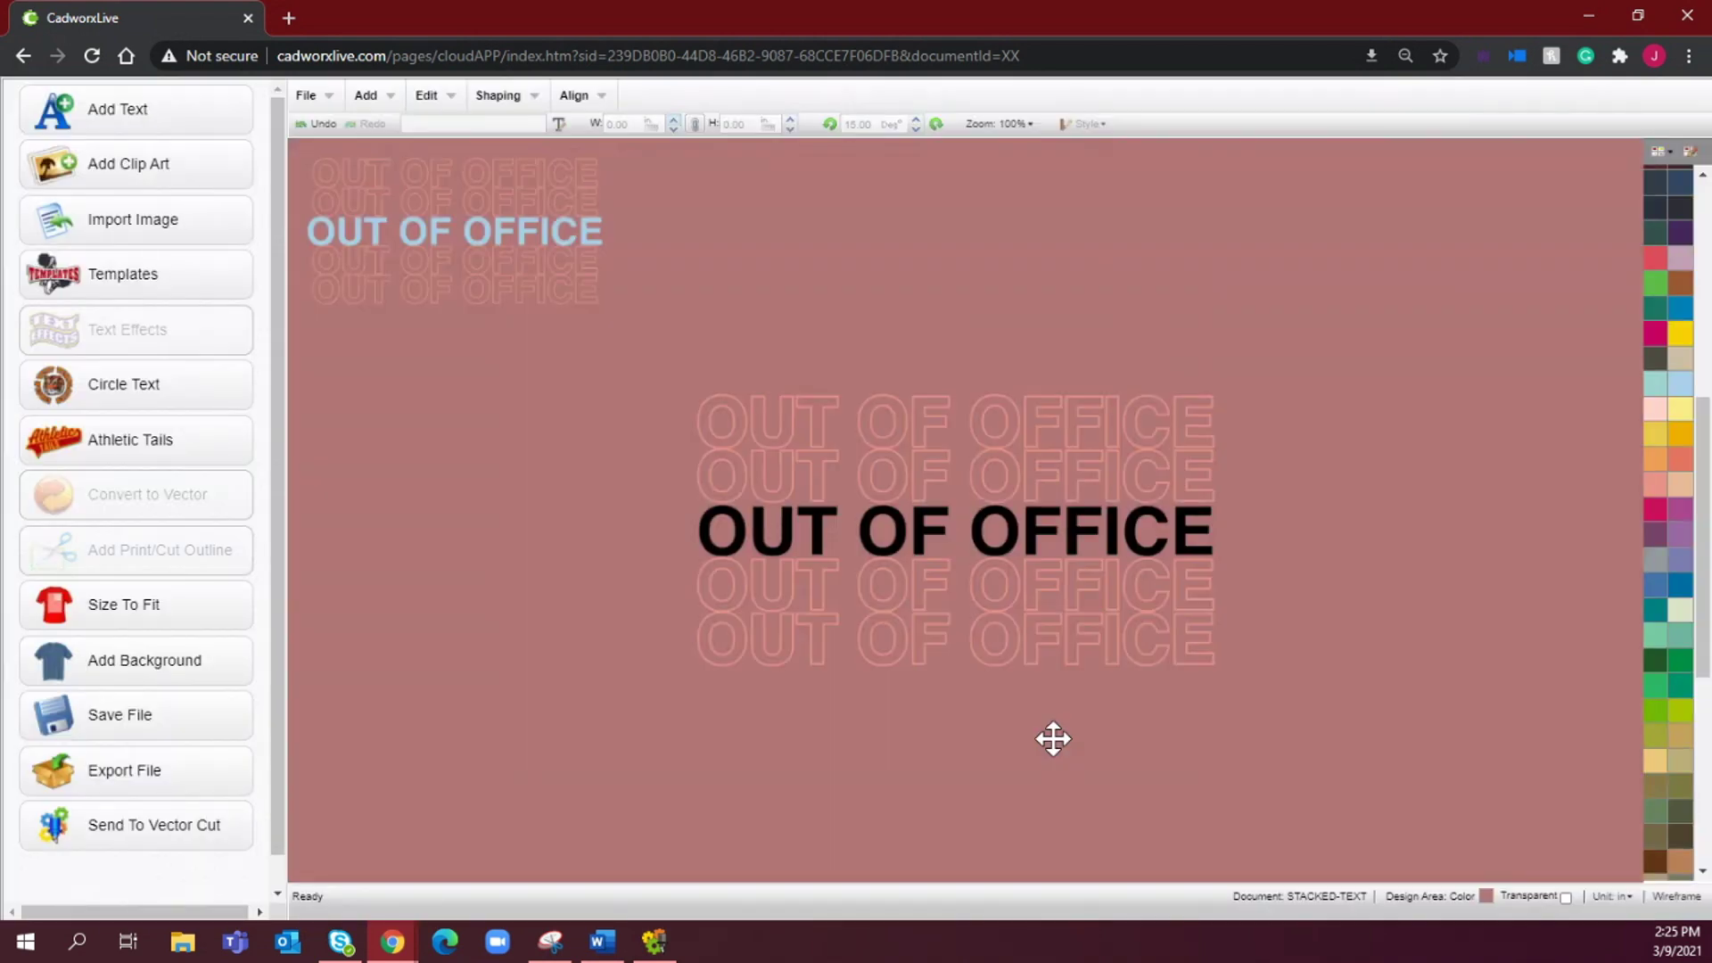
{"action": "left_click", "coordinate": [1106, 527]}
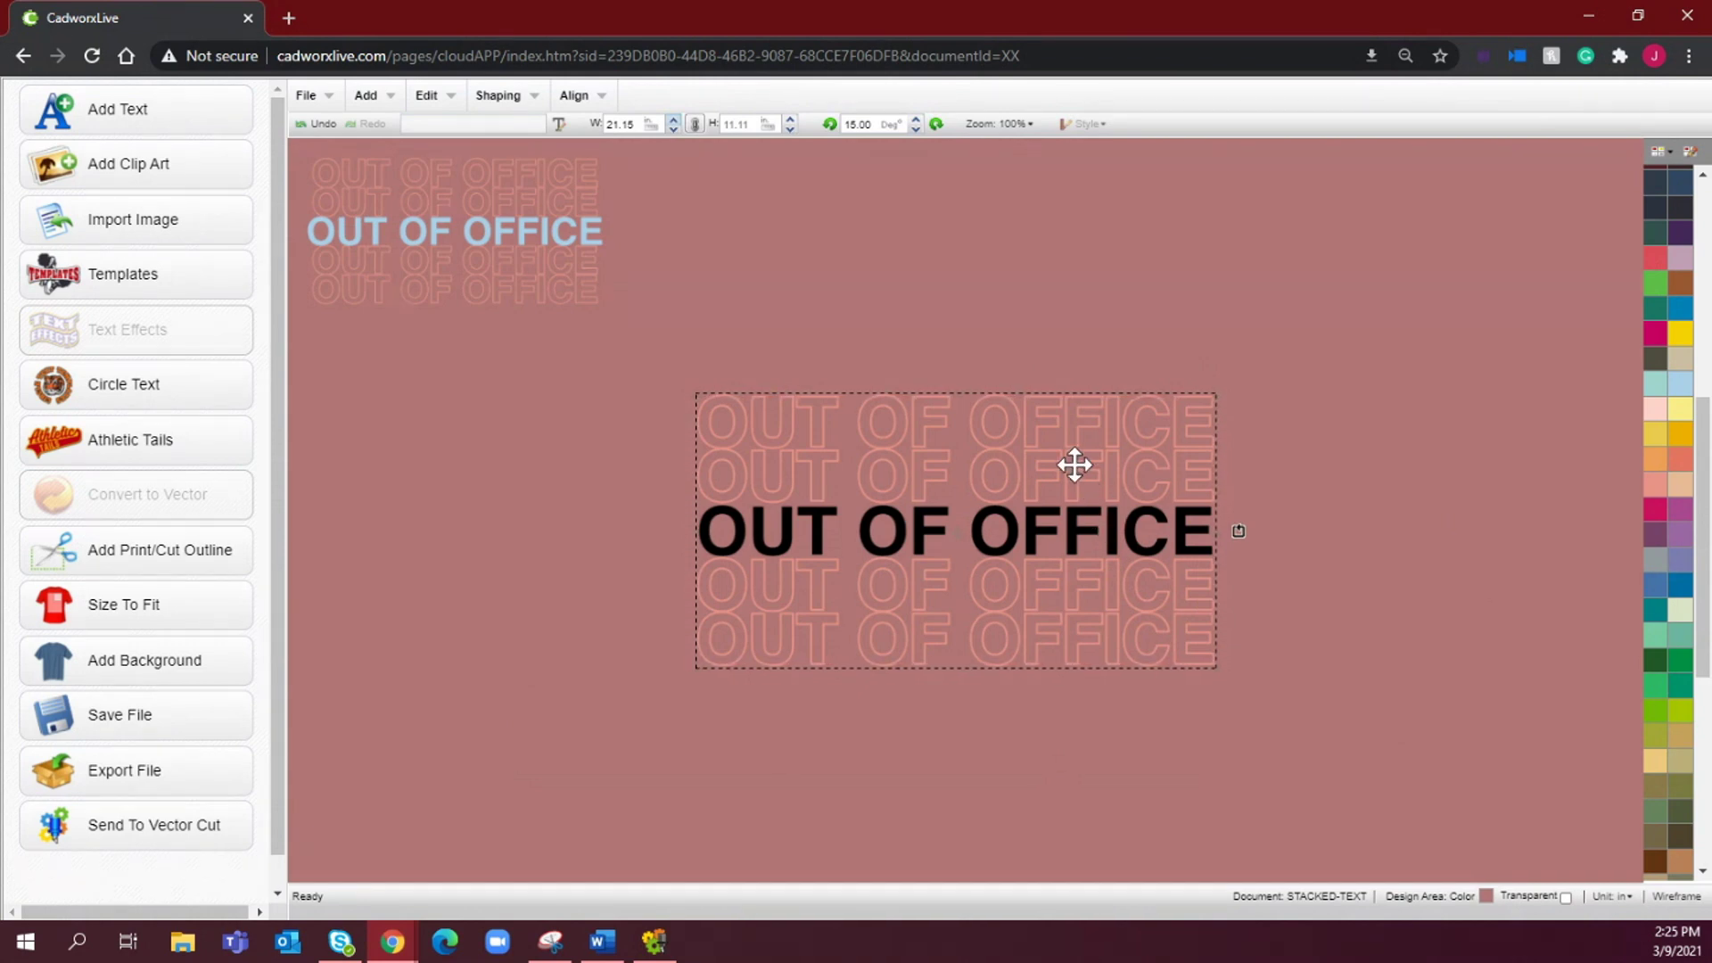
{"action": "right_click", "coordinate": [987, 447]}
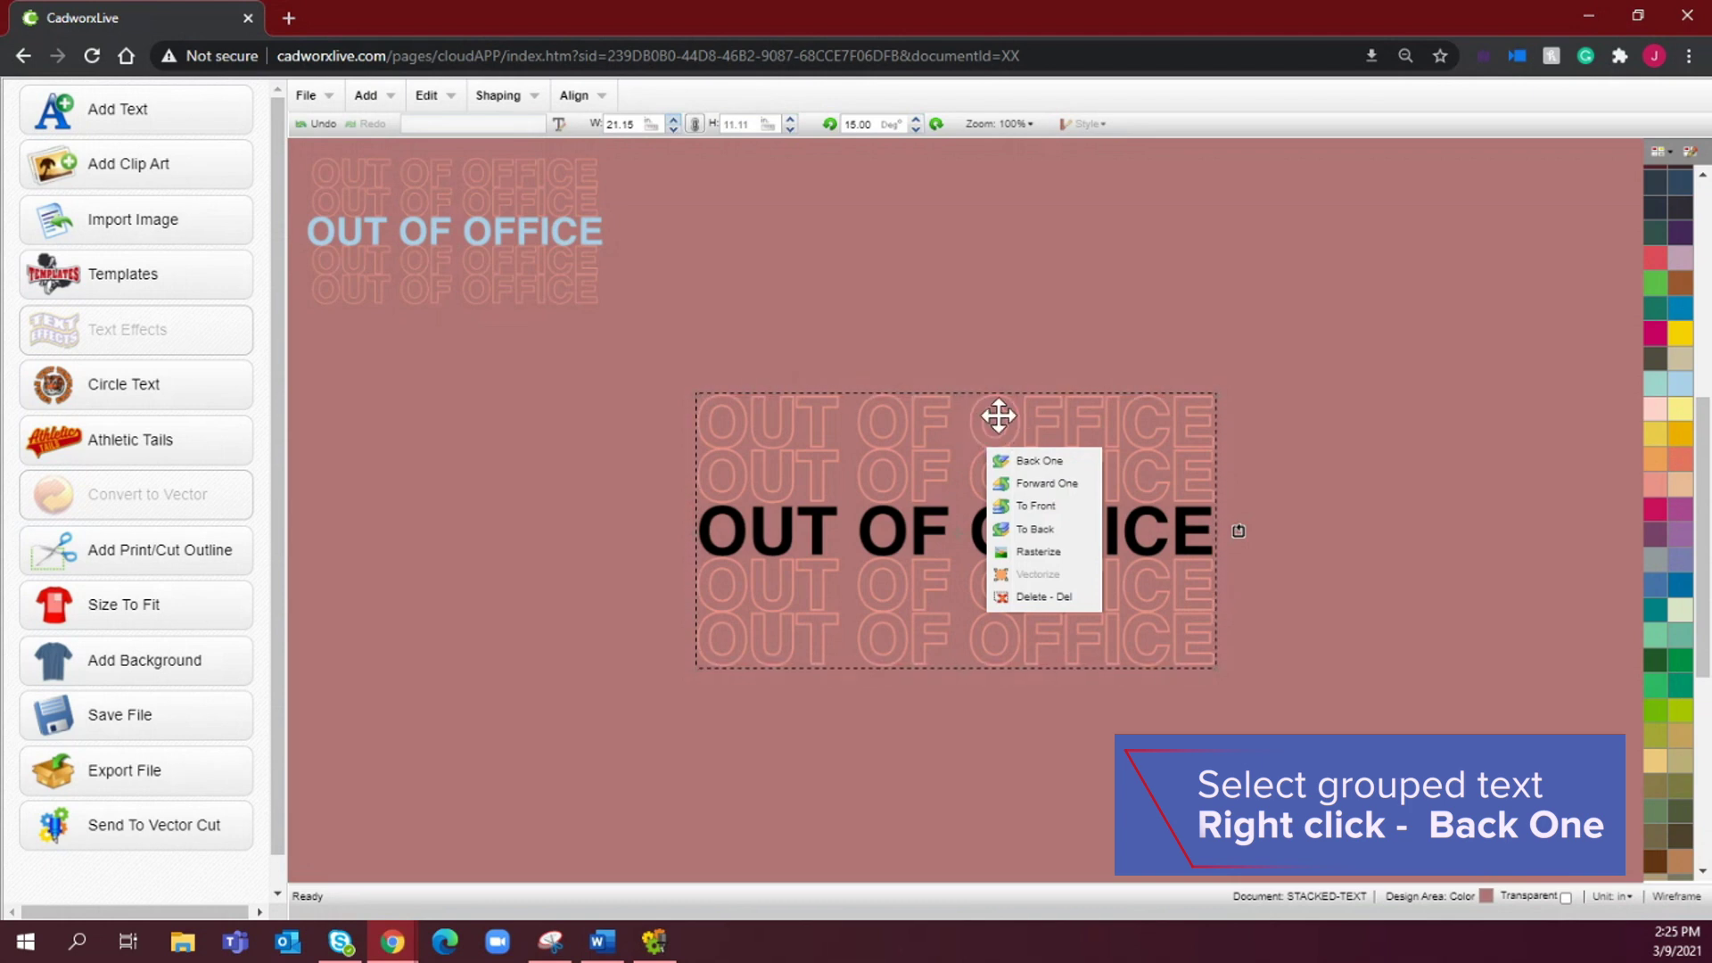
{"action": "left_click", "coordinate": [1035, 528]}
{"action": "left_click", "coordinate": [1044, 738]}
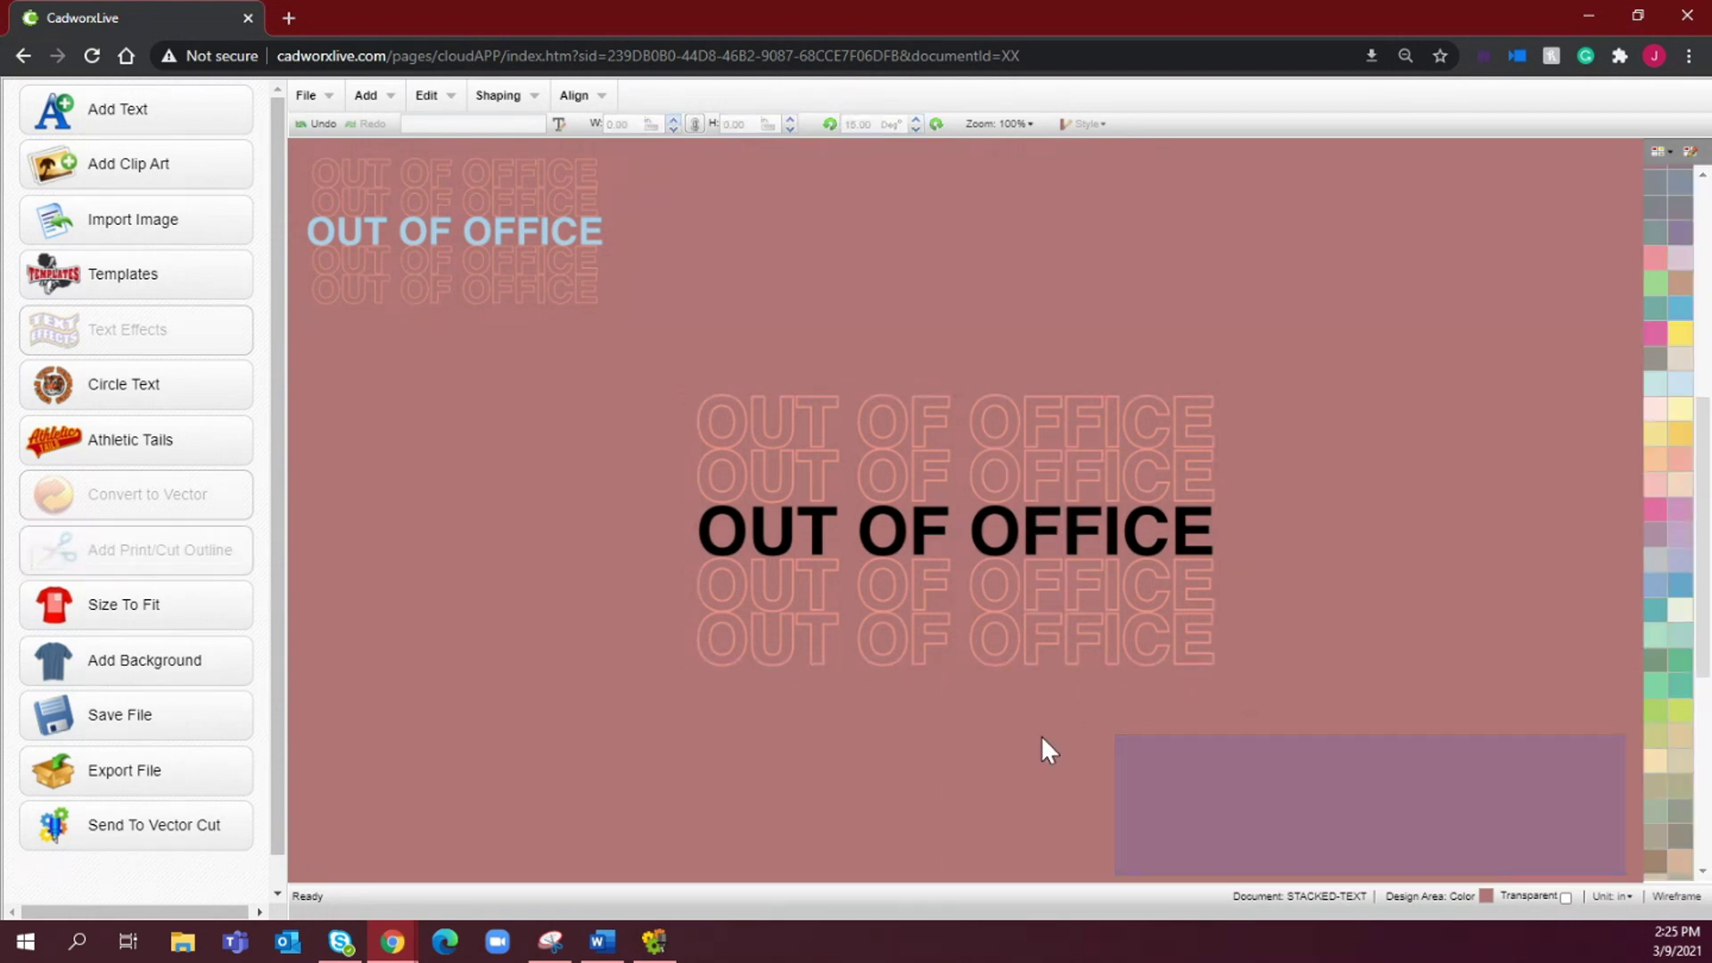
{"action": "left_click", "coordinate": [1028, 517]}
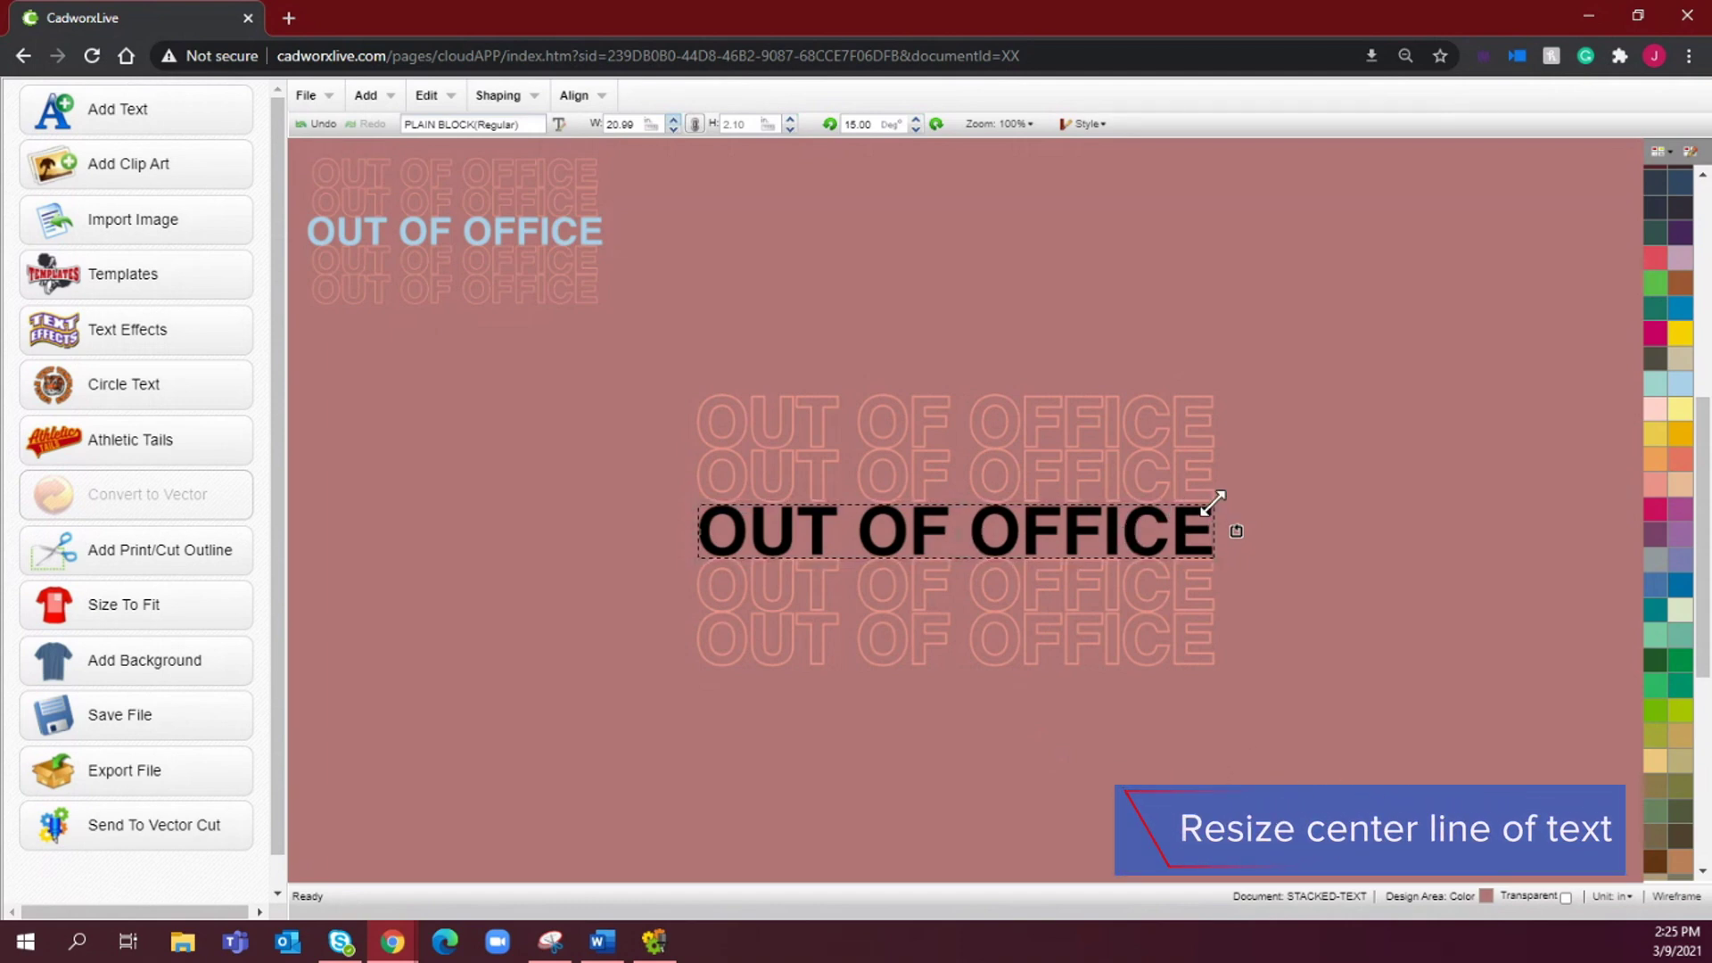
- Scale up the black center line until it's slightly wider than the Dusty Rose outlines
{"action": "left_click_drag", "start_coordinate": [1212, 505], "coordinate": [1222, 499]}
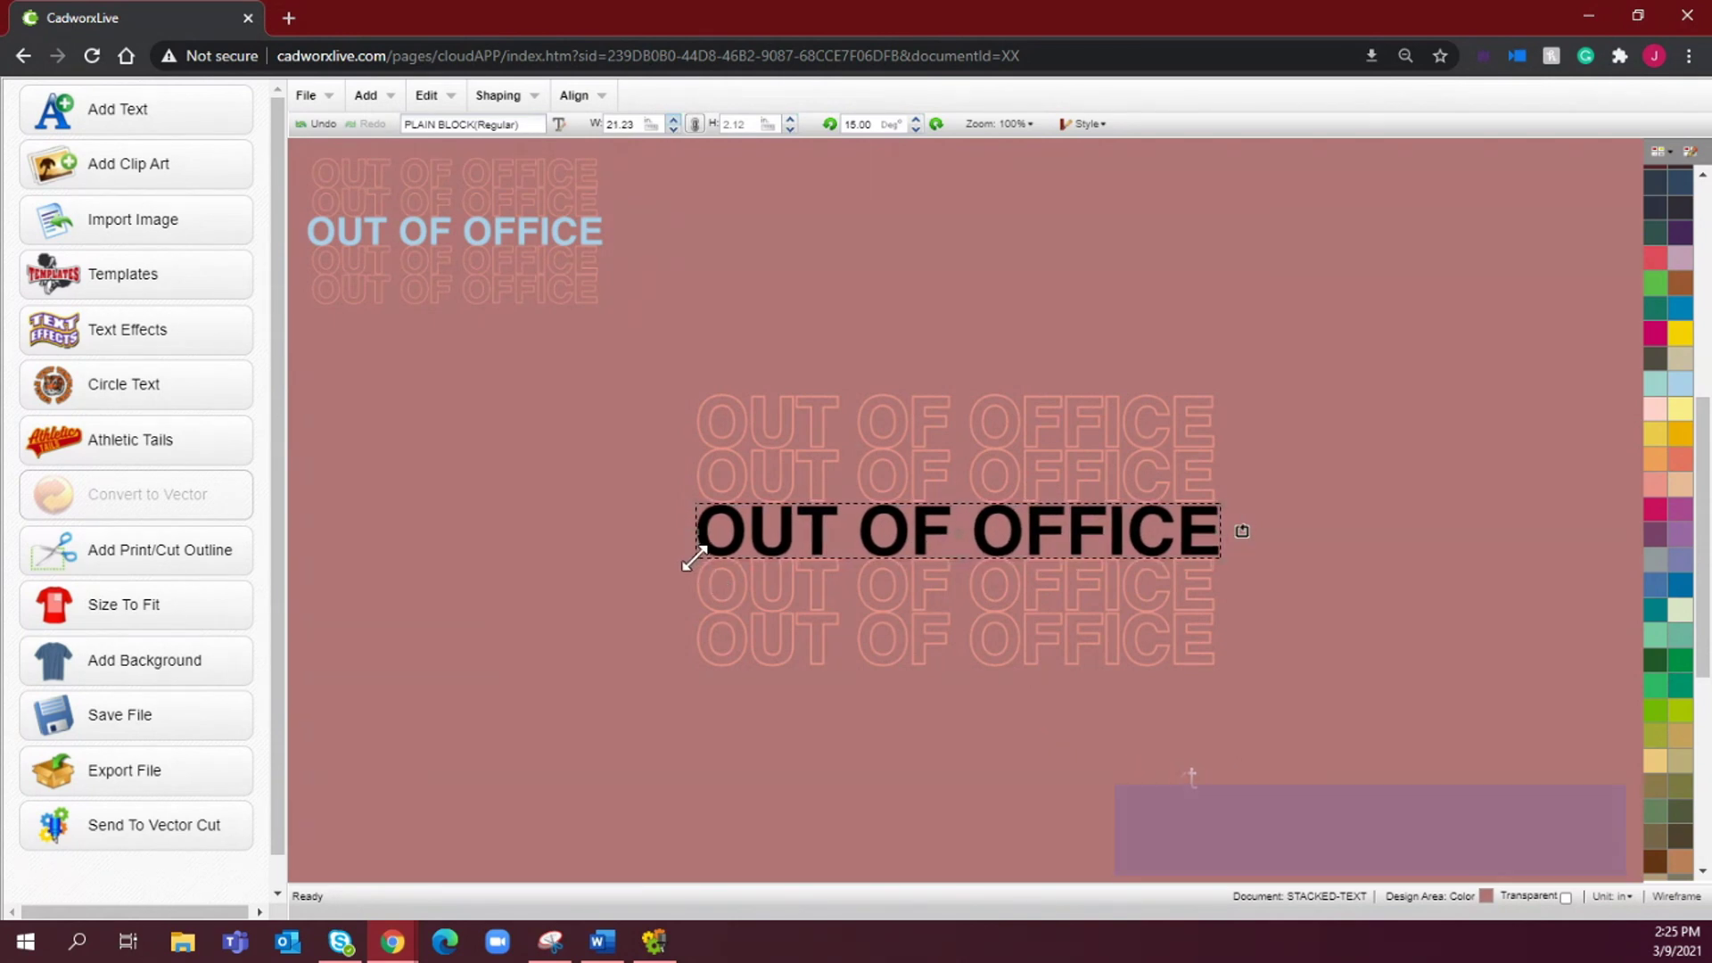
{"action": "left_click_drag", "start_coordinate": [693, 559], "coordinate": [687, 558]}
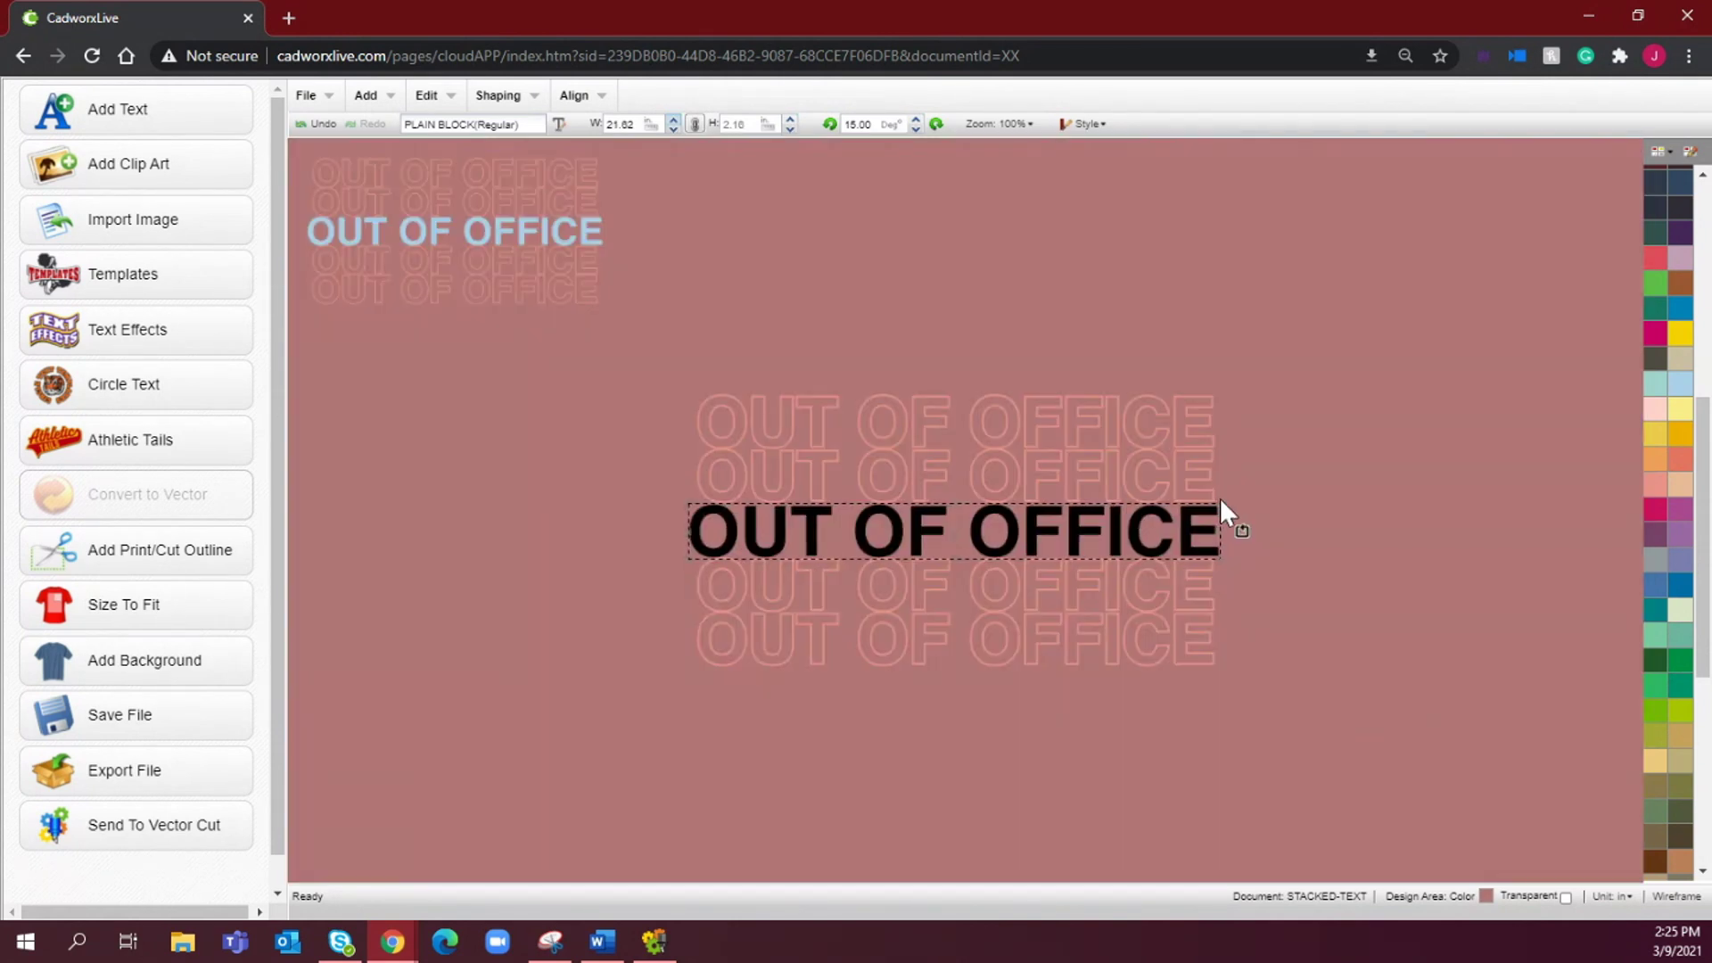
{"action": "left_click_drag", "start_coordinate": [1221, 500], "coordinate": [1223, 501]}
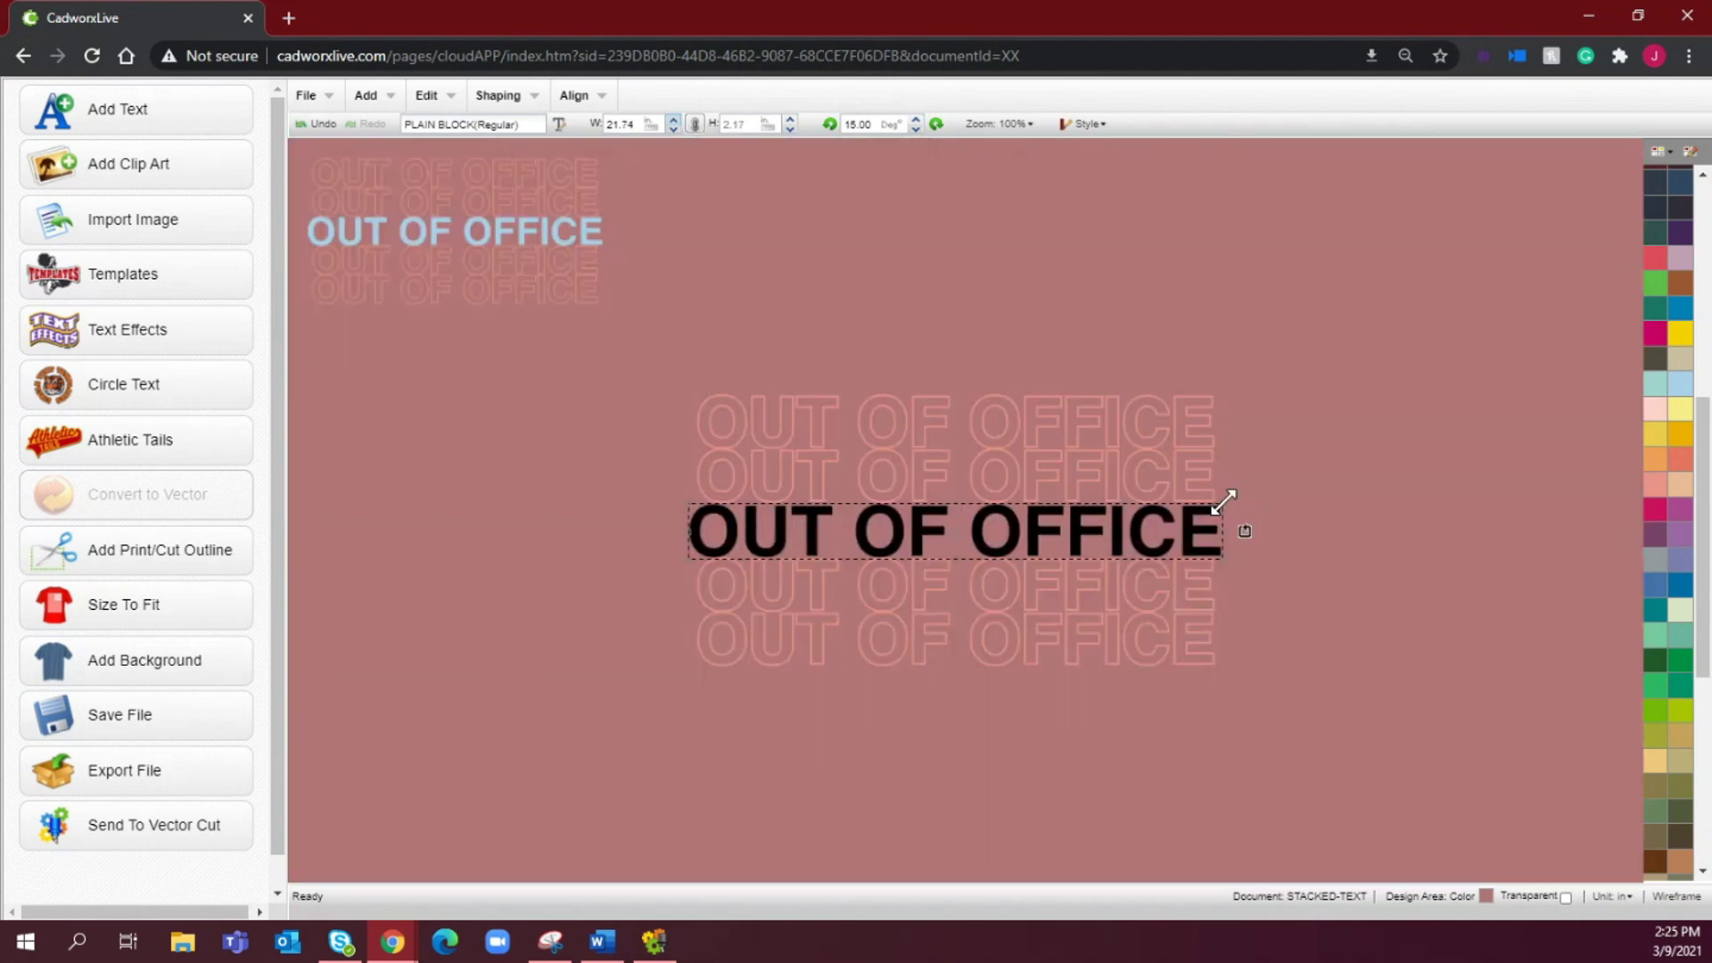
{"action": "left_click", "coordinate": [1264, 688]}
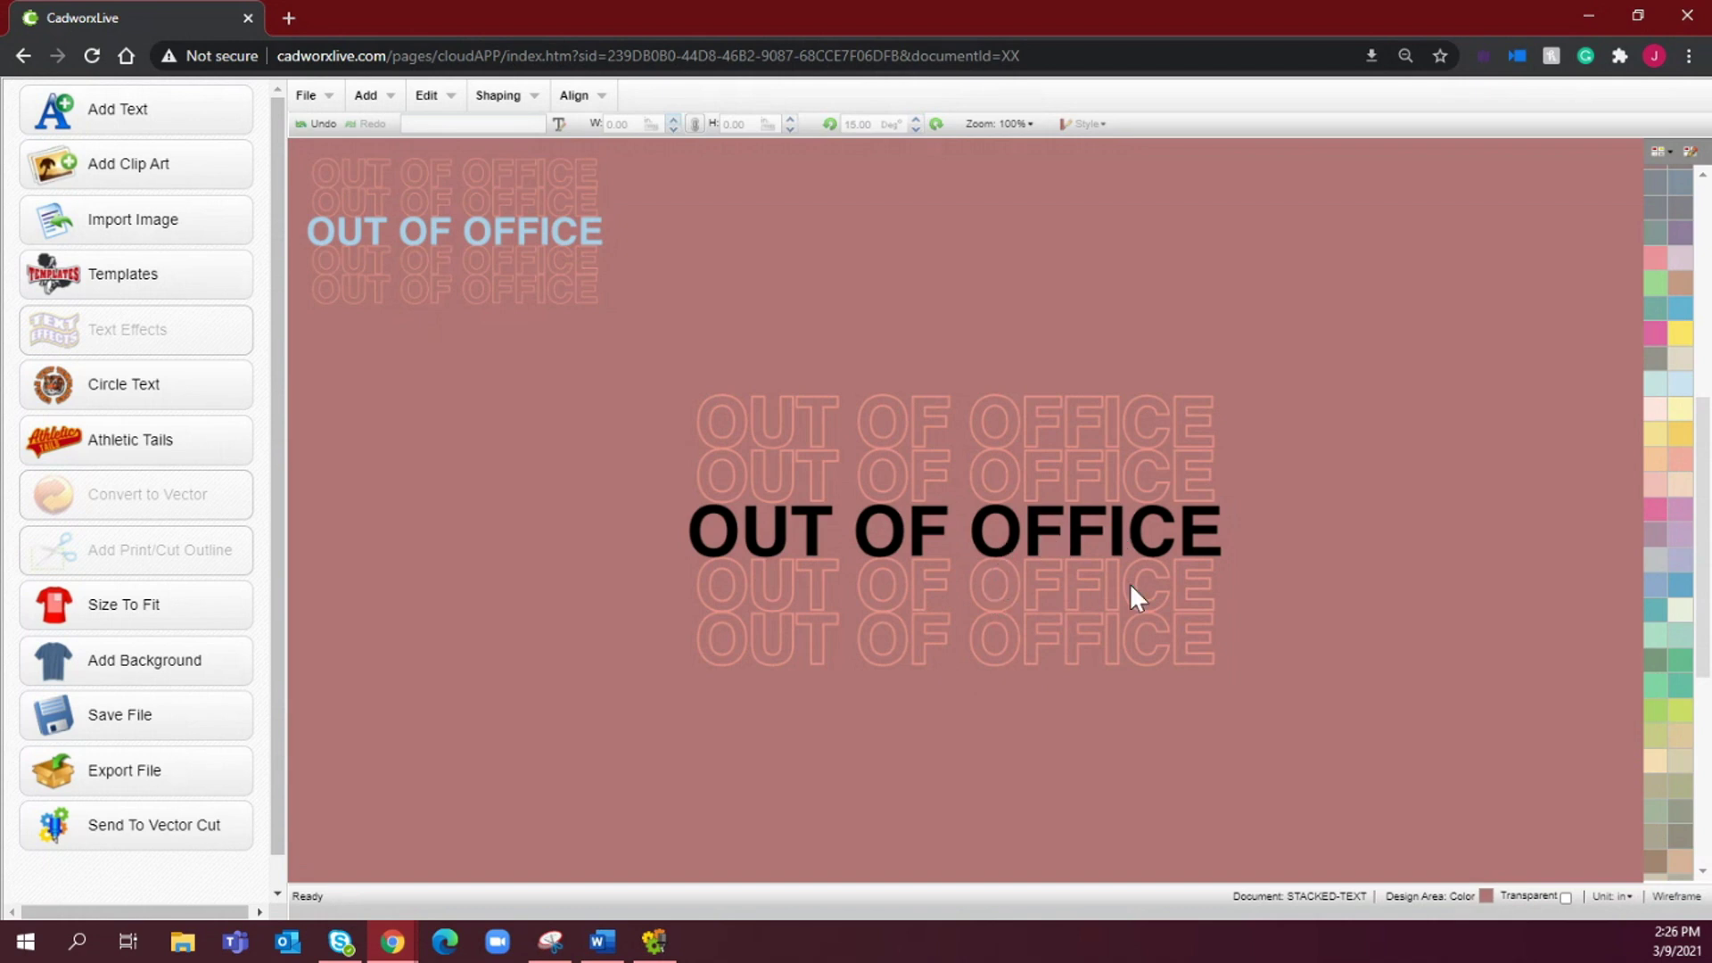
{"action": "left_click_drag", "start_coordinate": [1308, 706], "coordinate": [596, 317]}
- Align the five lines to center, then fill the middle line Powder Blue
{"action": "left_click", "coordinate": [575, 96]}
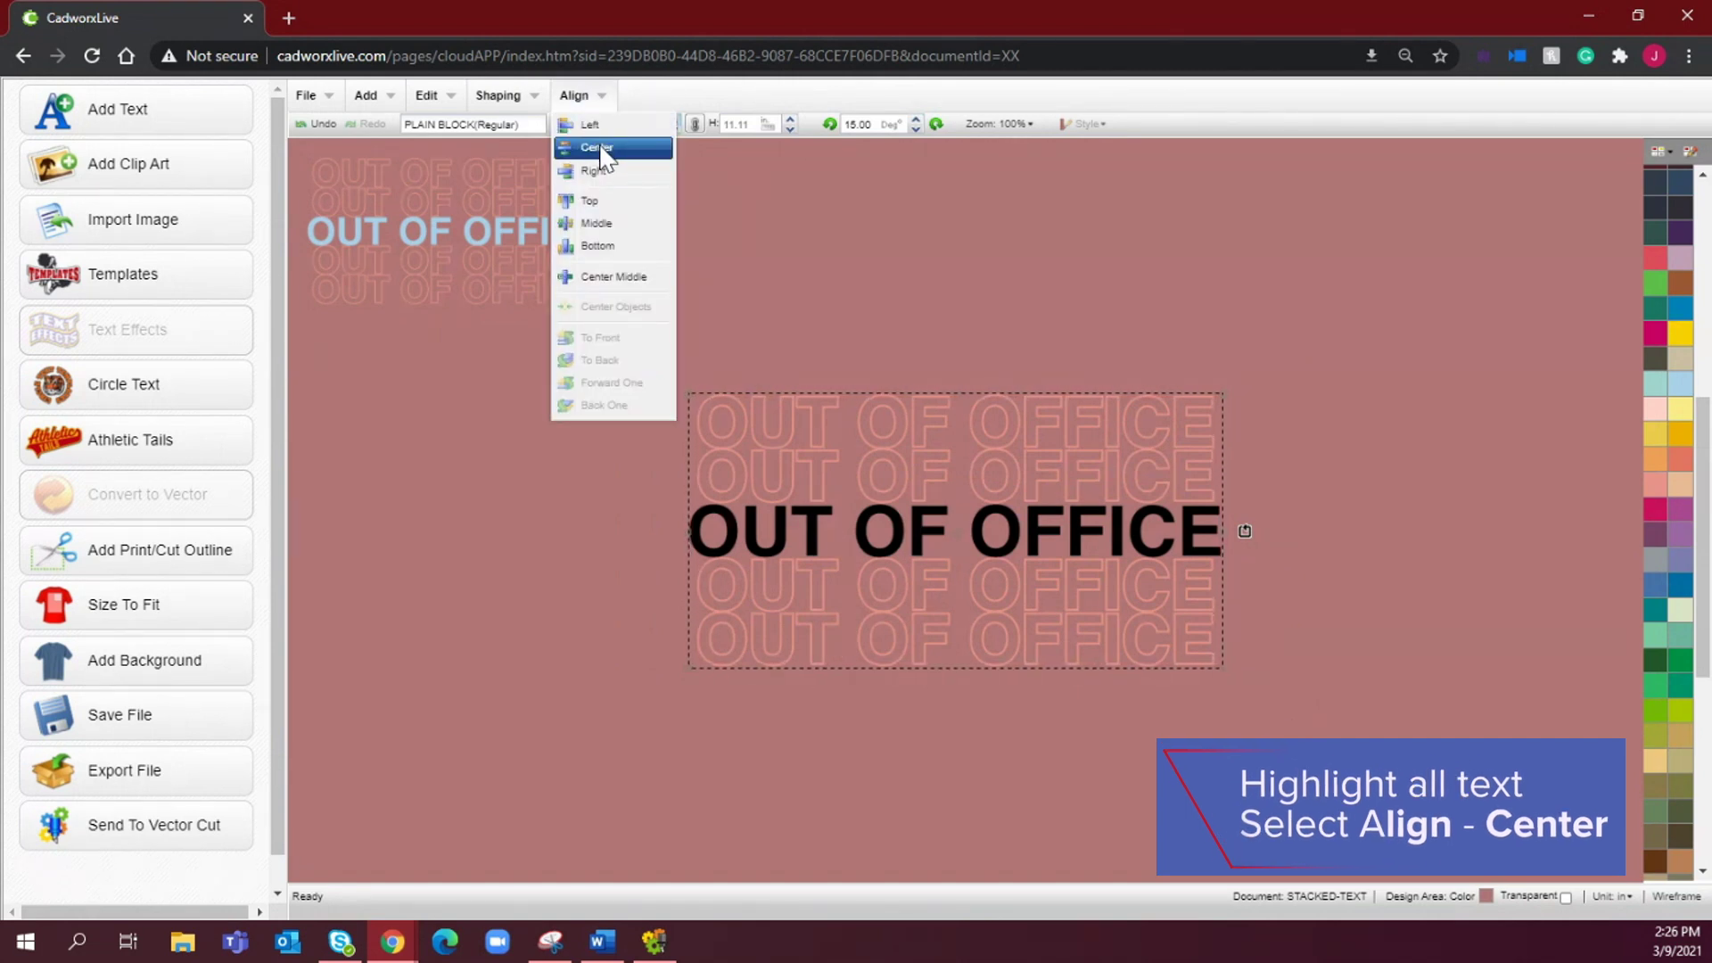
{"action": "left_click", "coordinate": [597, 148]}
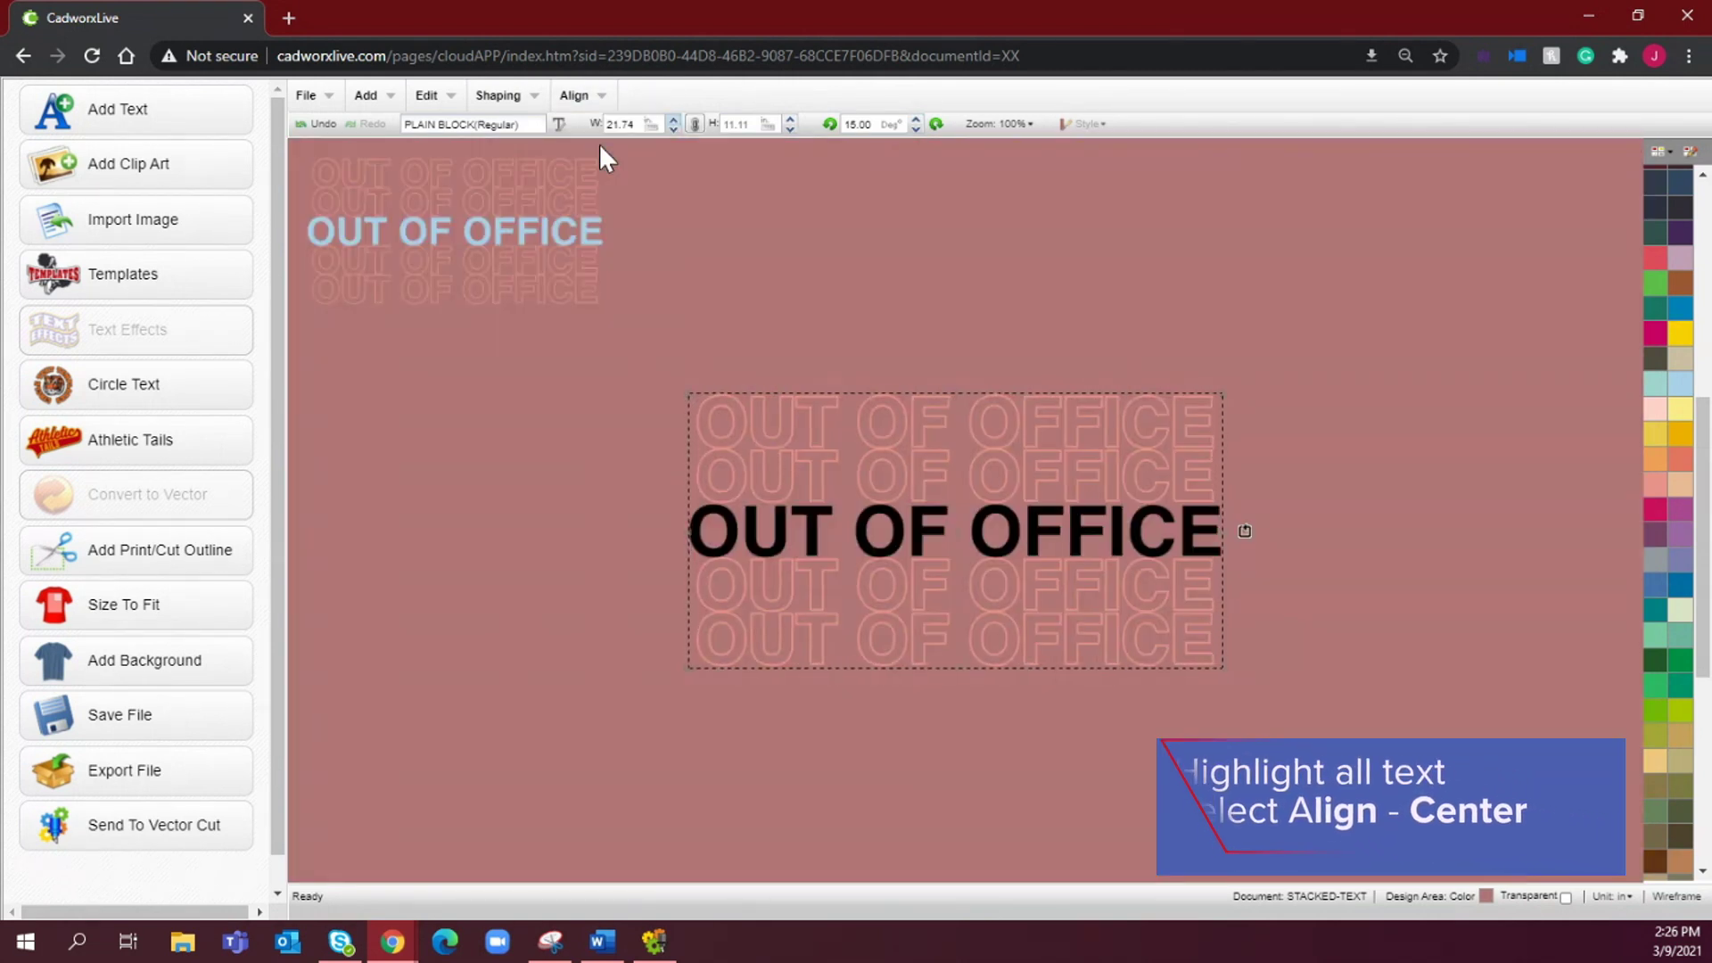
{"action": "left_click", "coordinate": [582, 569]}
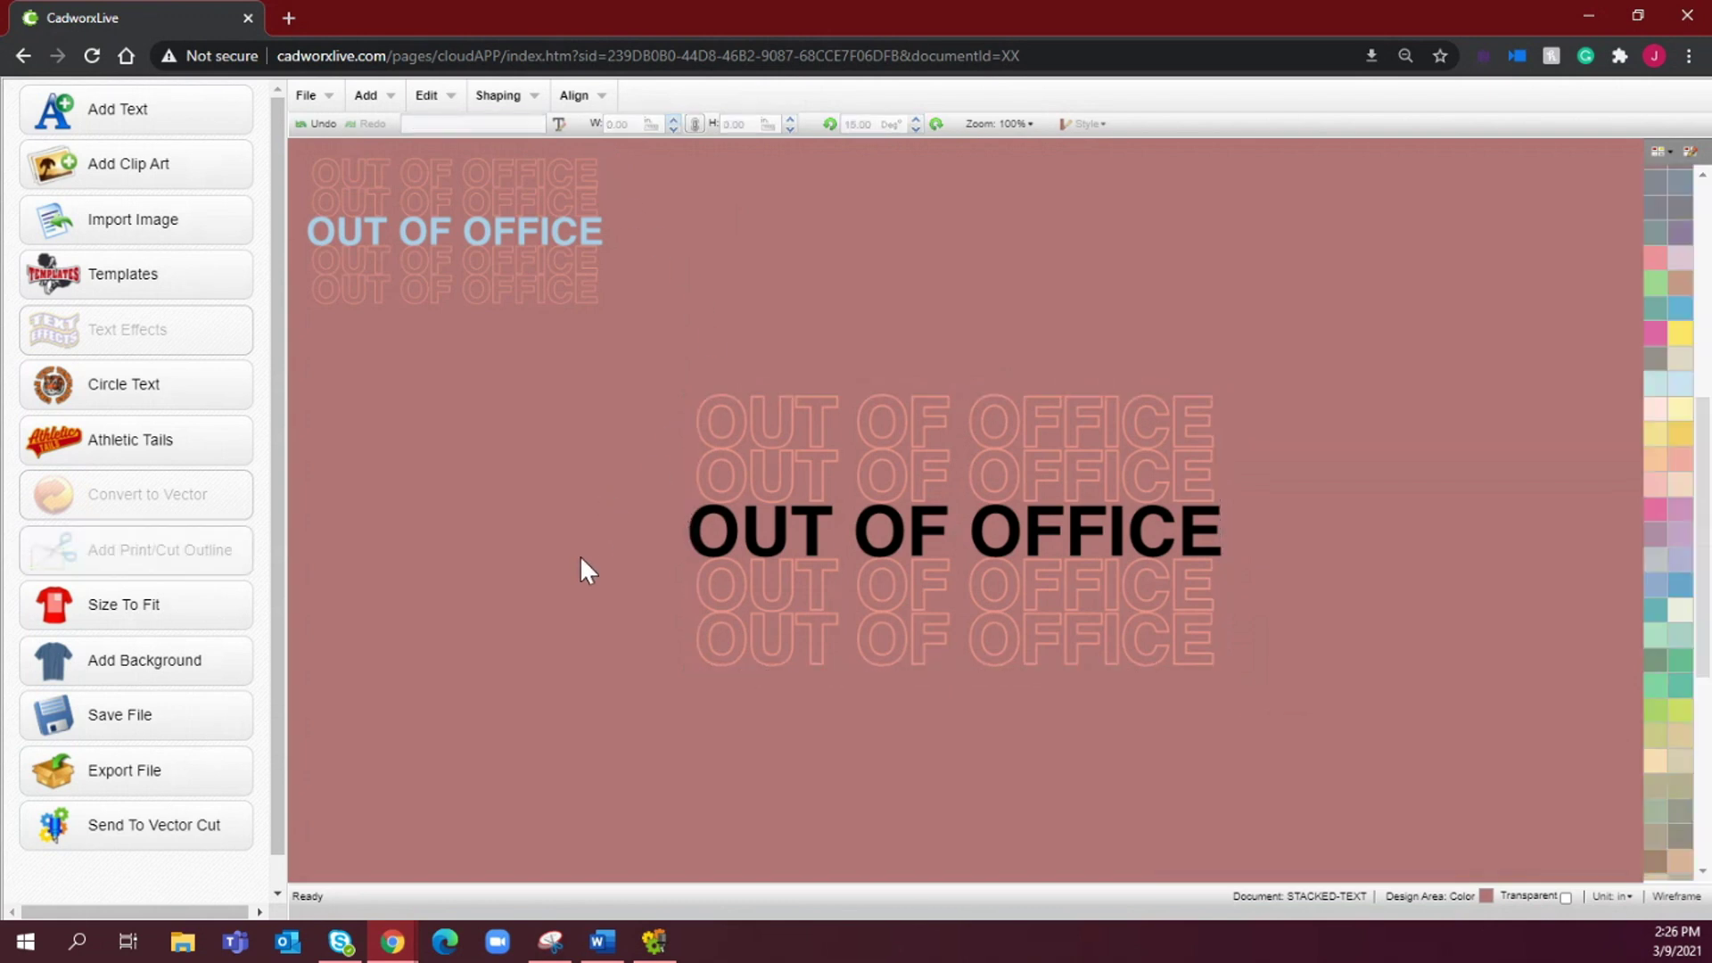
{"action": "left_click", "coordinate": [964, 545]}
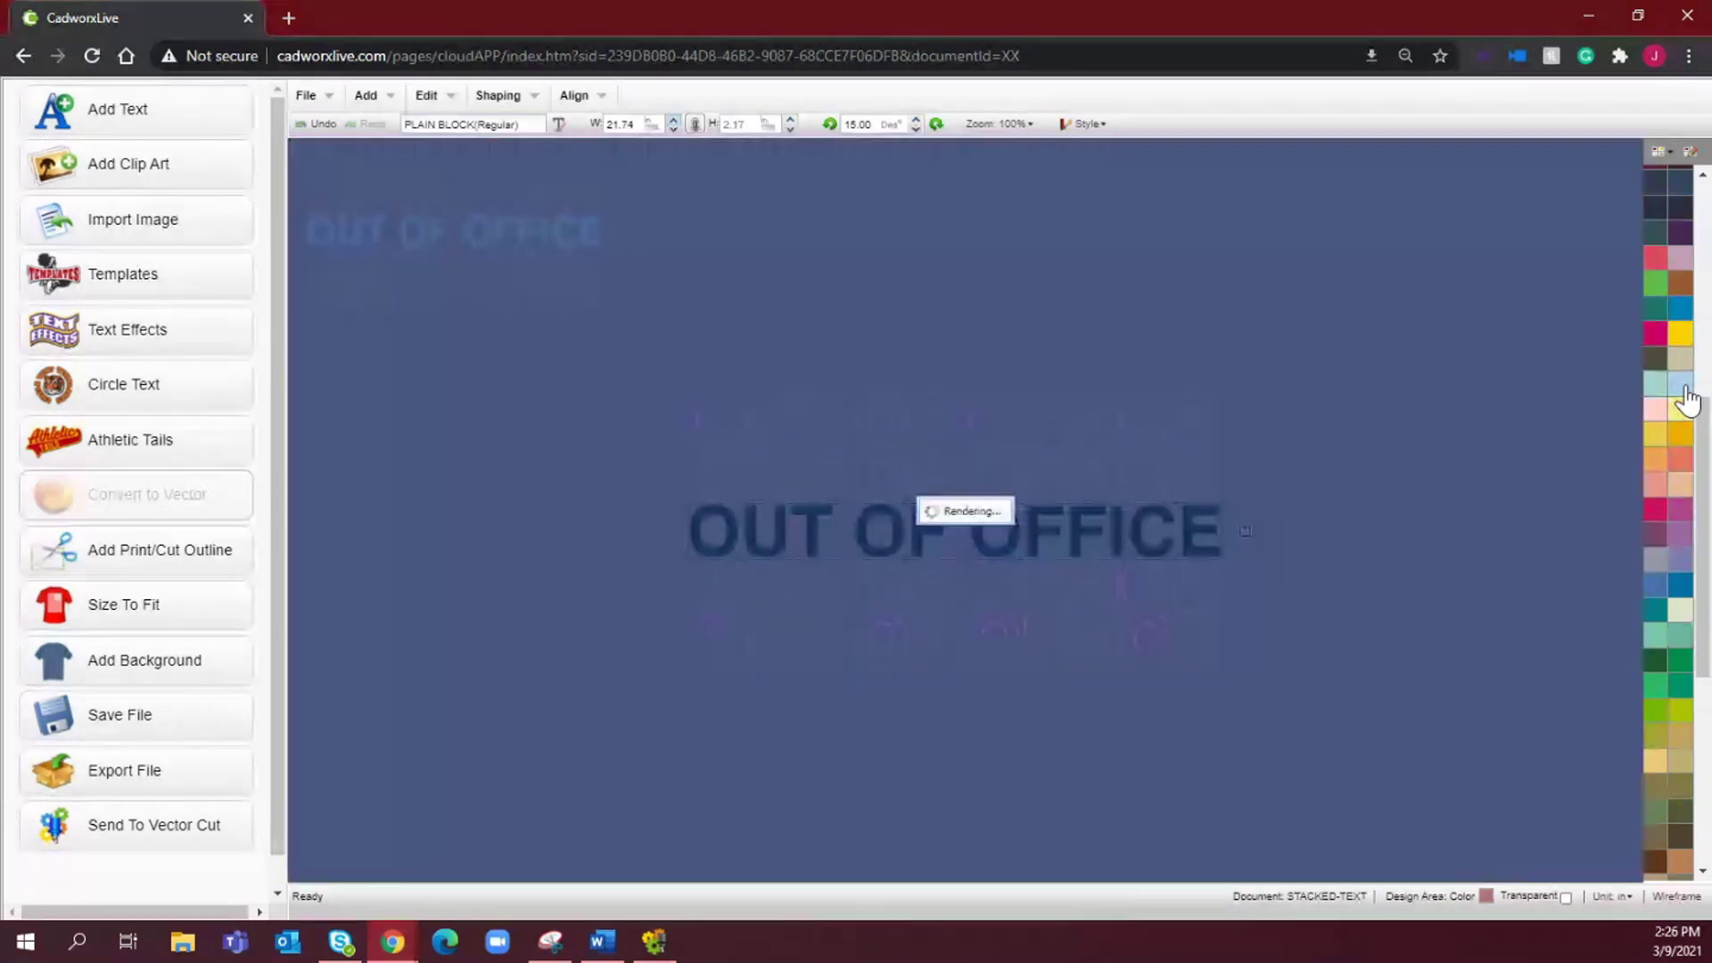
{"action": "left_click", "coordinate": [1682, 388]}
{"action": "left_click", "coordinate": [1248, 386]}
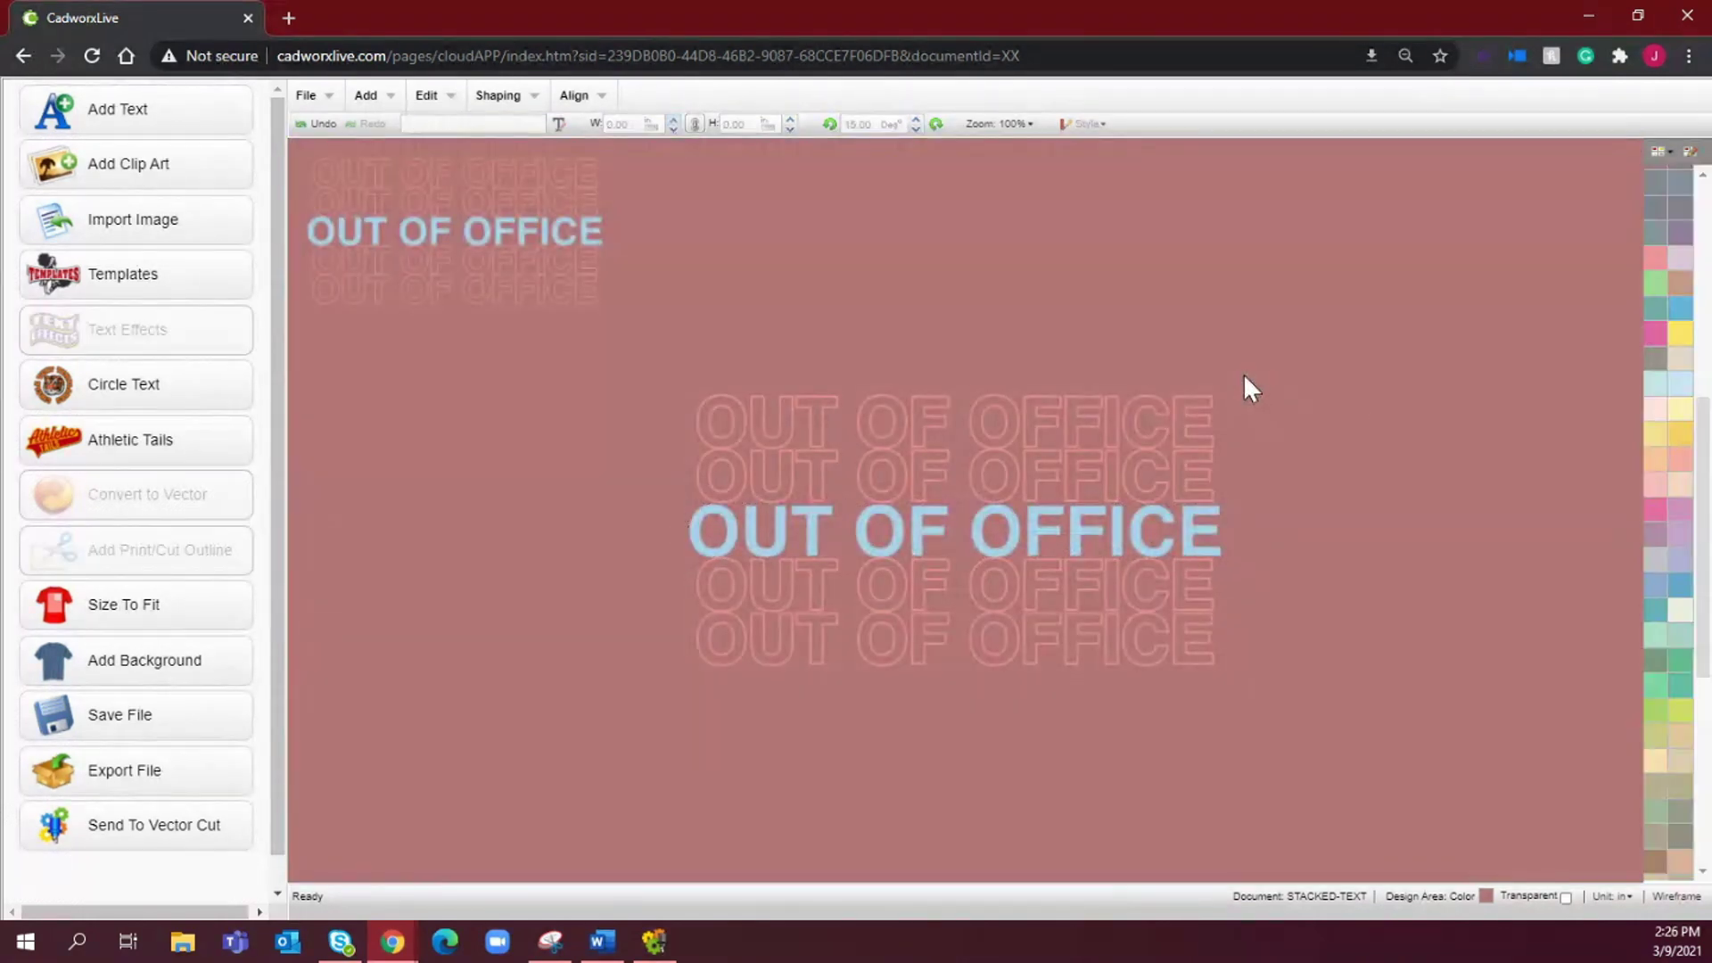